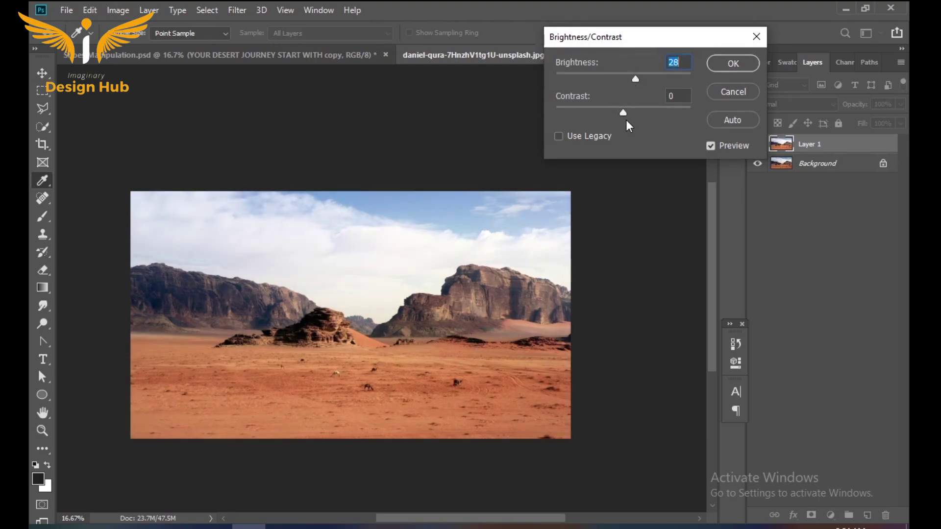
# Set the contrast to 36 and apply the Brightness/Contrast adjustment to the desert layer.
pyautogui.moveTo(624, 112); pyautogui.dragTo(645, 112)
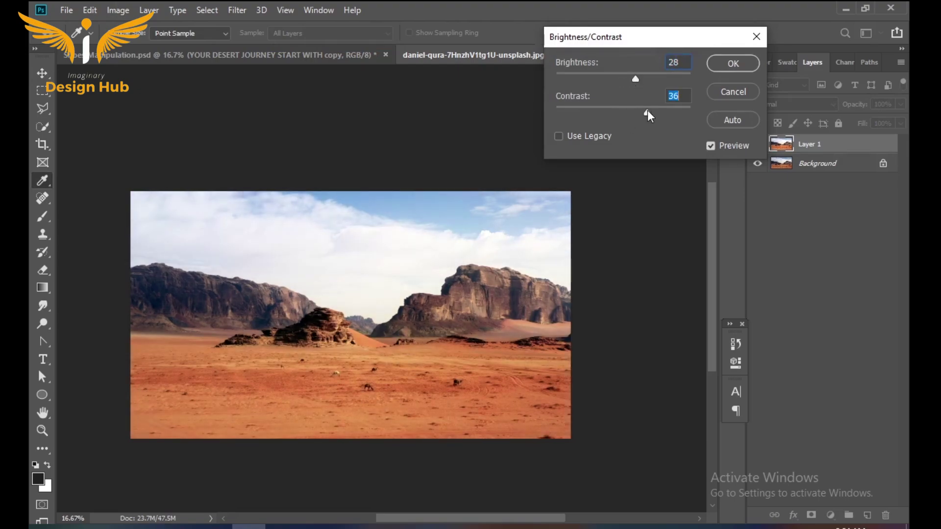
pyautogui.click(717, 63)
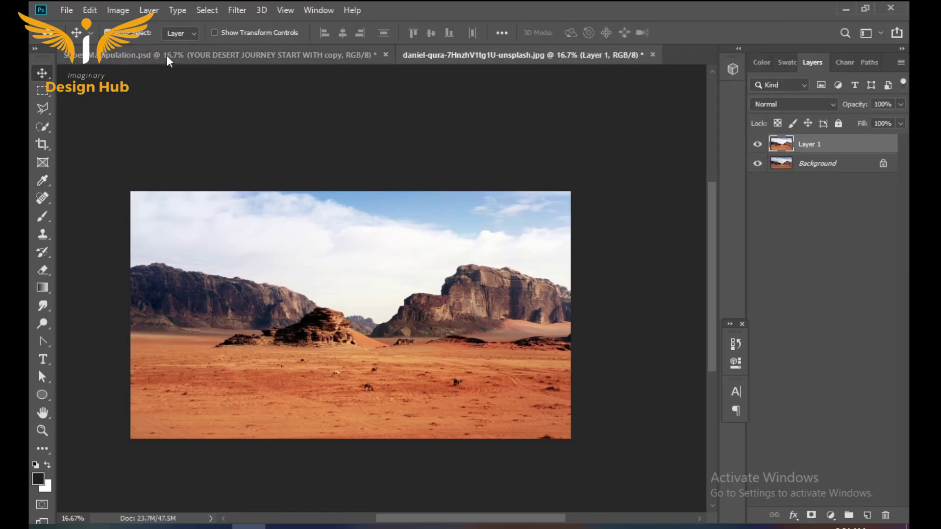
# Apply a Levels adjustment to the desert layer with input levels of 13, 1.22 and 248.
pyautogui.click(118, 11)
pyautogui.moveTo(142, 46)
pyautogui.click(275, 59)
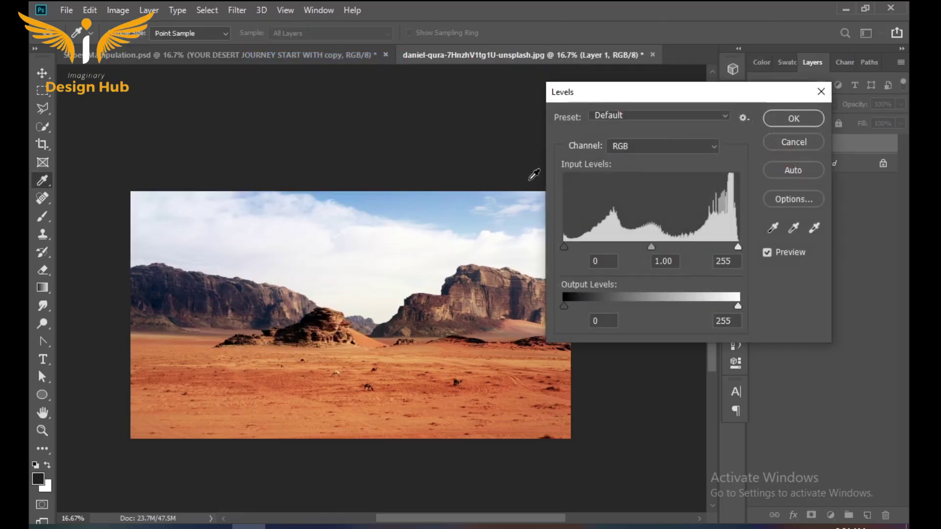
pyautogui.moveTo(565, 247); pyautogui.dragTo(571, 246)
pyautogui.moveTo(655, 246); pyautogui.dragTo(640, 246)
pyautogui.moveTo(737, 247); pyautogui.dragTo(727, 246)
pyautogui.moveTo(576, 247); pyautogui.dragTo(573, 247)
pyautogui.moveTo(636, 246); pyautogui.dragTo(642, 246)
pyautogui.click(733, 246)
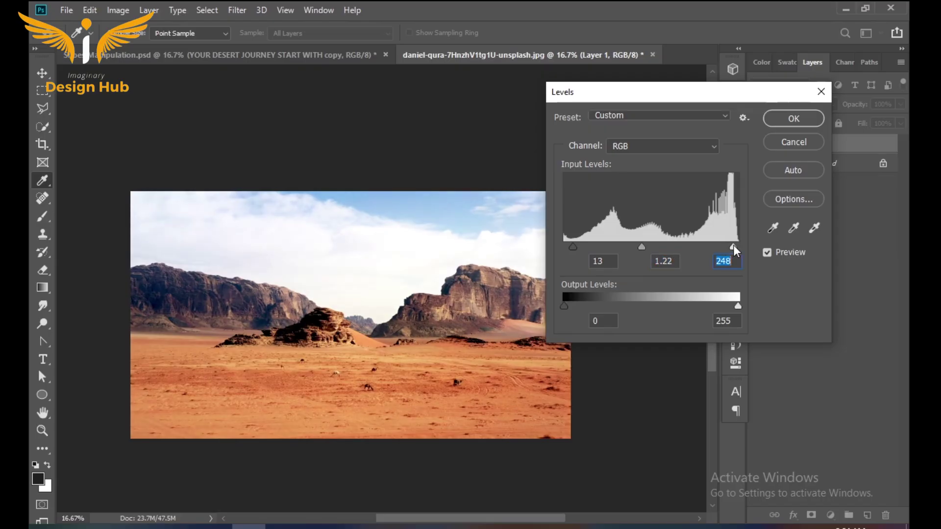
pyautogui.click(795, 116)
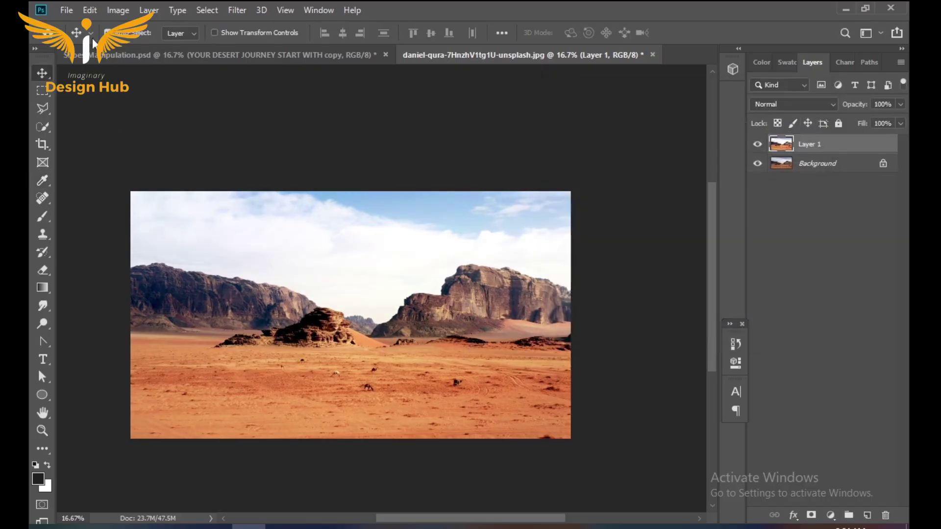
# Apply an S-shaped Curves adjustment to the desert layer with points at input 184, output 196 and input 47, output 34.
pyautogui.click(118, 10)
pyautogui.moveTo(139, 46)
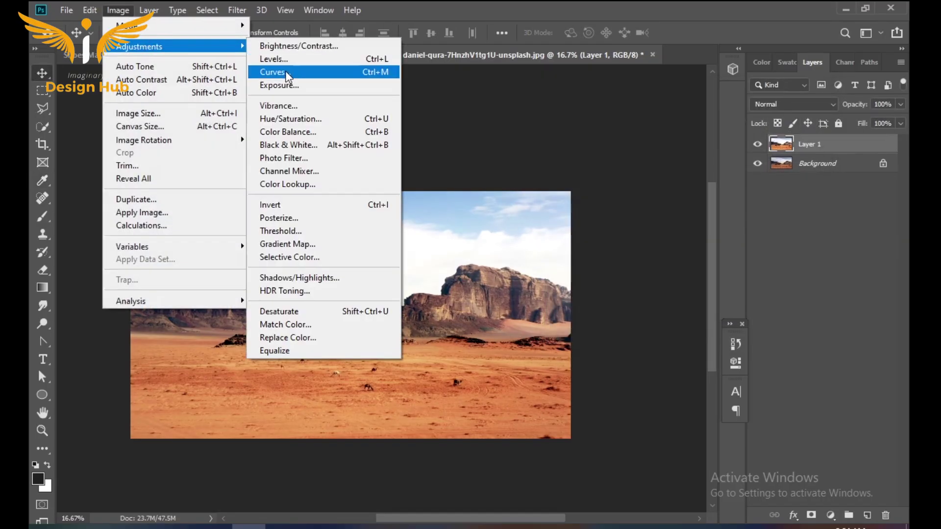
pyautogui.click(276, 72)
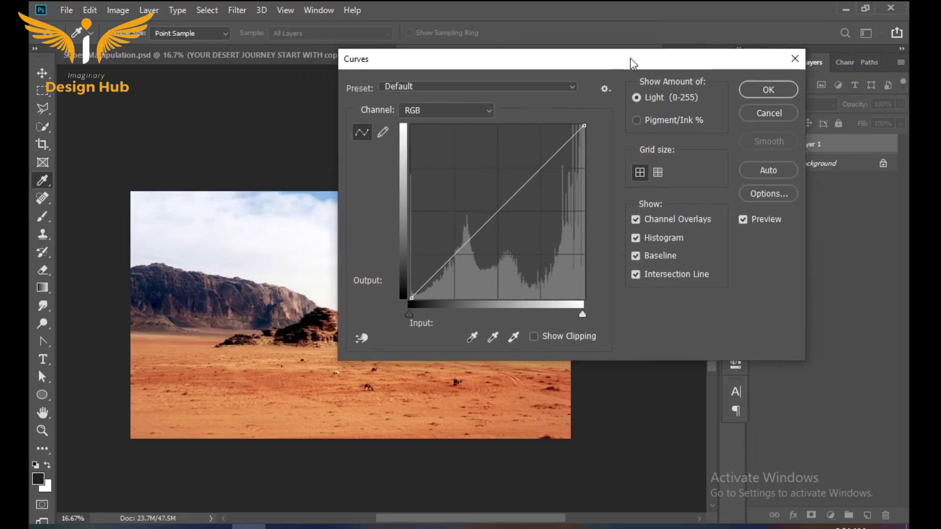
pyautogui.moveTo(630, 58); pyautogui.dragTo(865, 81)
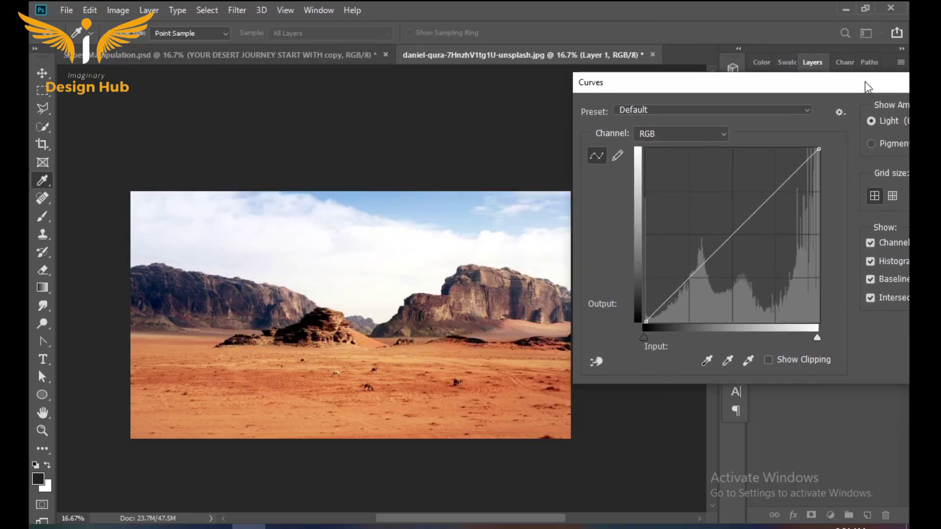
pyautogui.moveTo(788, 183); pyautogui.dragTo(770, 189)
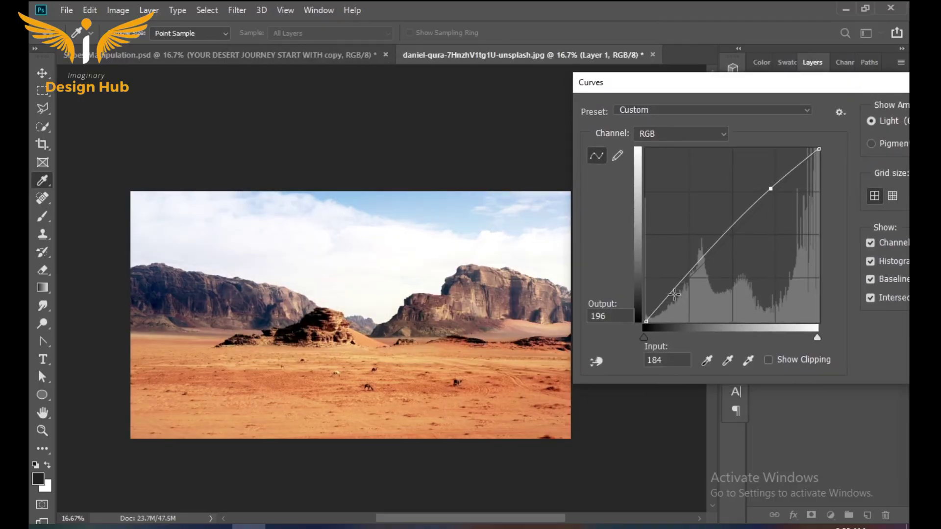
pyautogui.moveTo(673, 292); pyautogui.dragTo(678, 298)
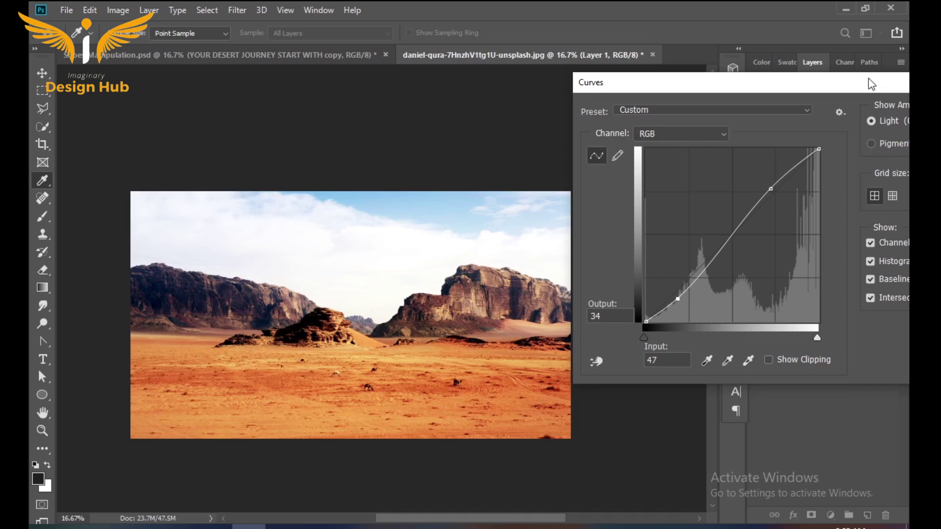
pyautogui.moveTo(872, 83); pyautogui.dragTo(799, 104)
pyautogui.click(907, 135)
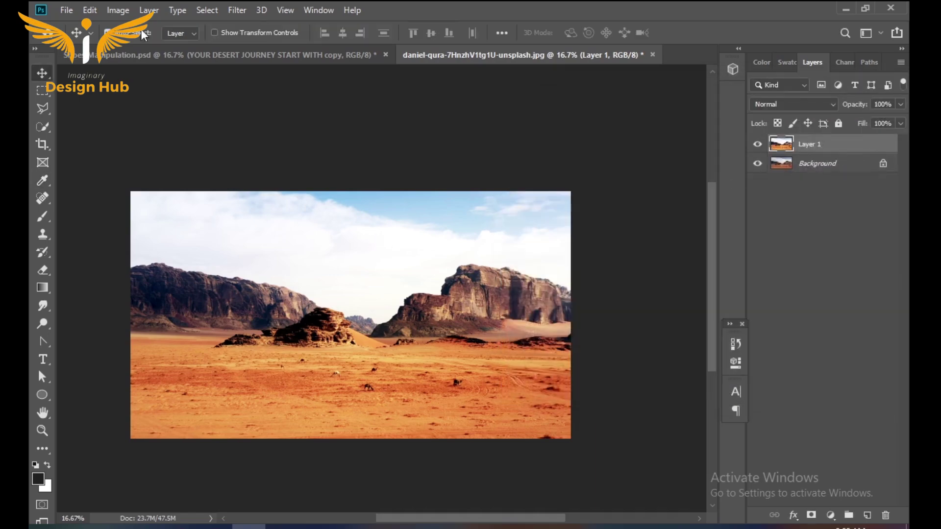
# Apply an Exposure adjustment of -0.13 to the desert layer.
pyautogui.click(118, 10)
pyautogui.moveTo(132, 45)
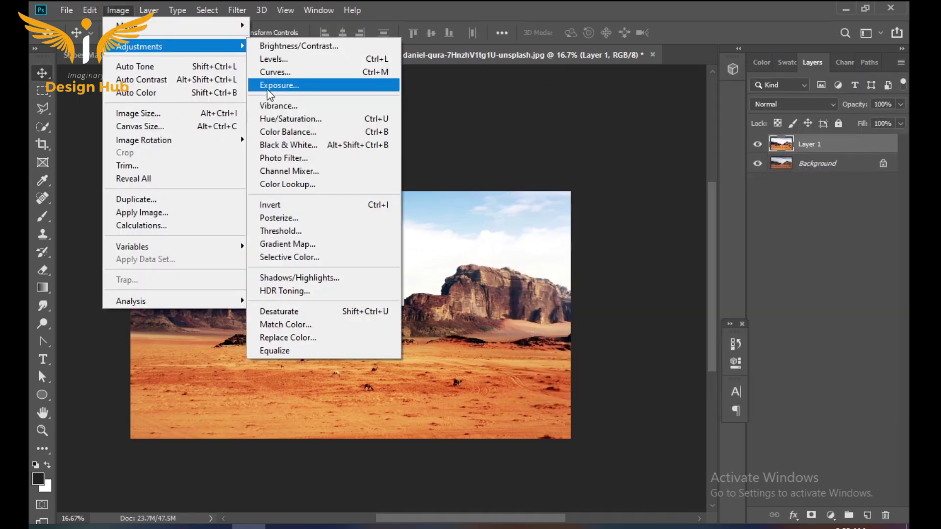
pyautogui.click(294, 84)
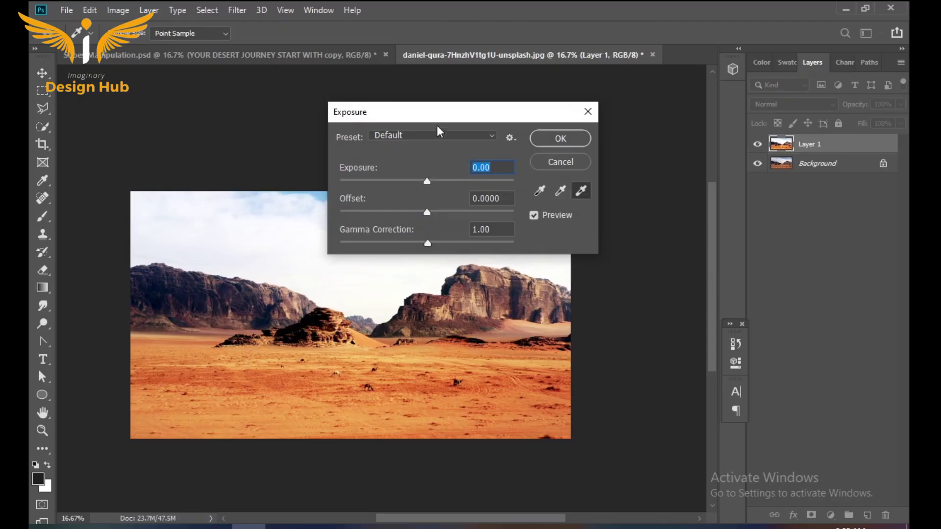
pyautogui.moveTo(438, 118); pyautogui.dragTo(603, 79)
pyautogui.moveTo(592, 143); pyautogui.dragTo(590, 142)
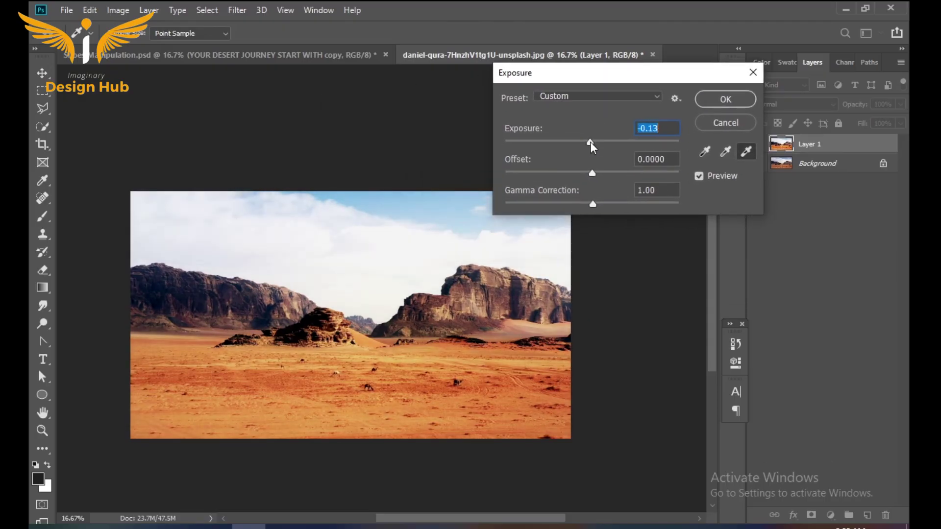
pyautogui.click(718, 102)
# Apply a Vibrance adjustment to the desert layer with small changes to its vibrance and saturation.
pyautogui.click(117, 10)
pyautogui.moveTo(194, 49)
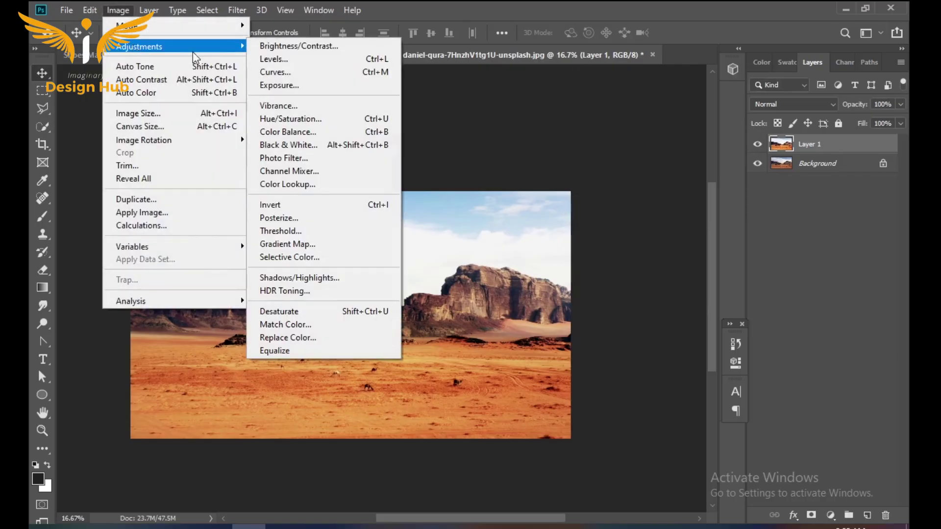
pyautogui.click(282, 106)
pyautogui.moveTo(589, 161); pyautogui.dragTo(587, 162)
pyautogui.moveTo(582, 201); pyautogui.dragTo(584, 203)
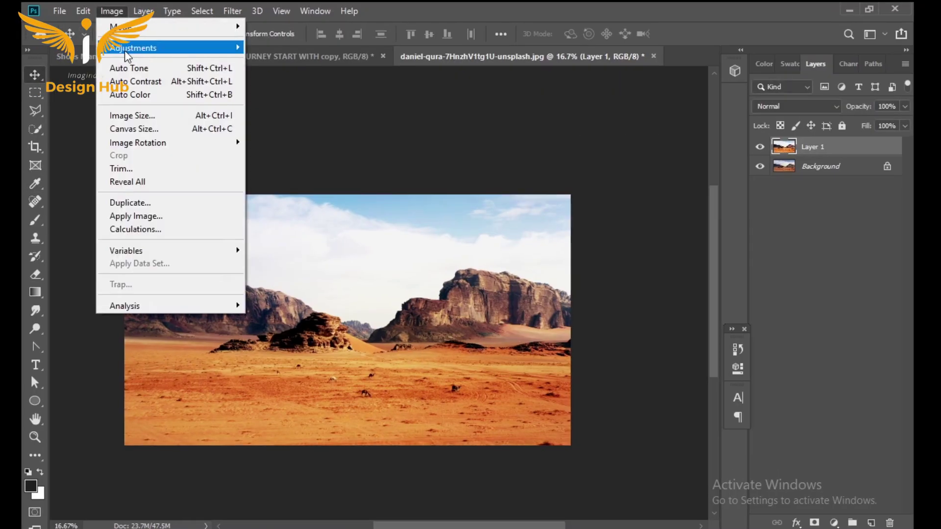
# Shift the desert layer's hue by +5 with a Hue/Saturation adjustment.
pyautogui.moveTo(129, 47)
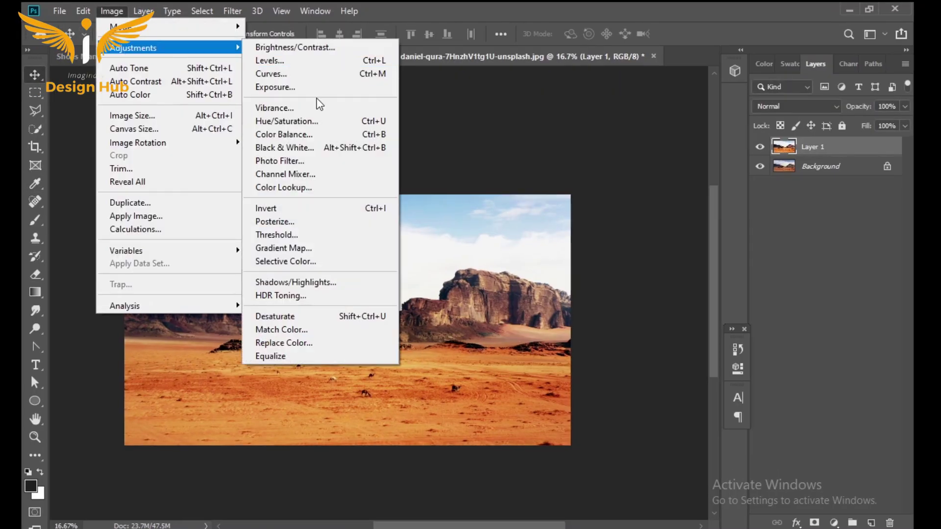
pyautogui.click(314, 123)
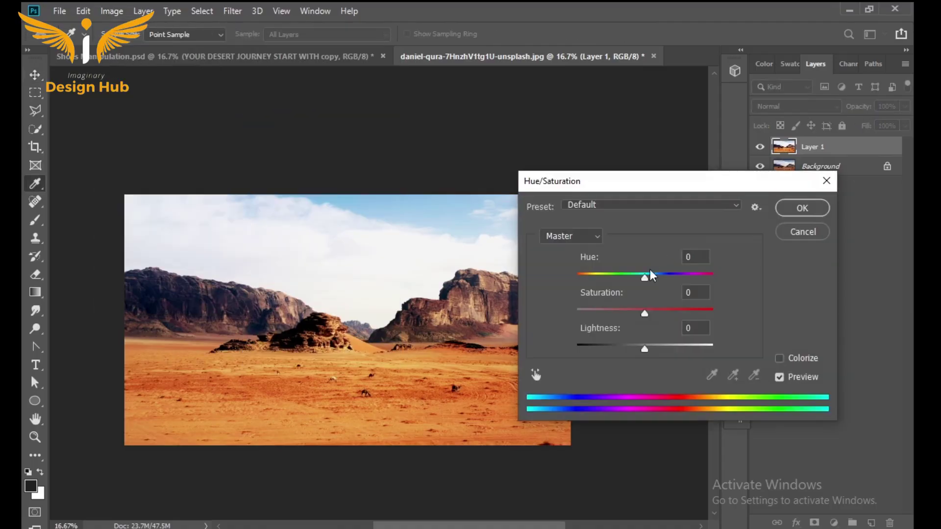
pyautogui.moveTo(642, 278); pyautogui.dragTo(649, 277)
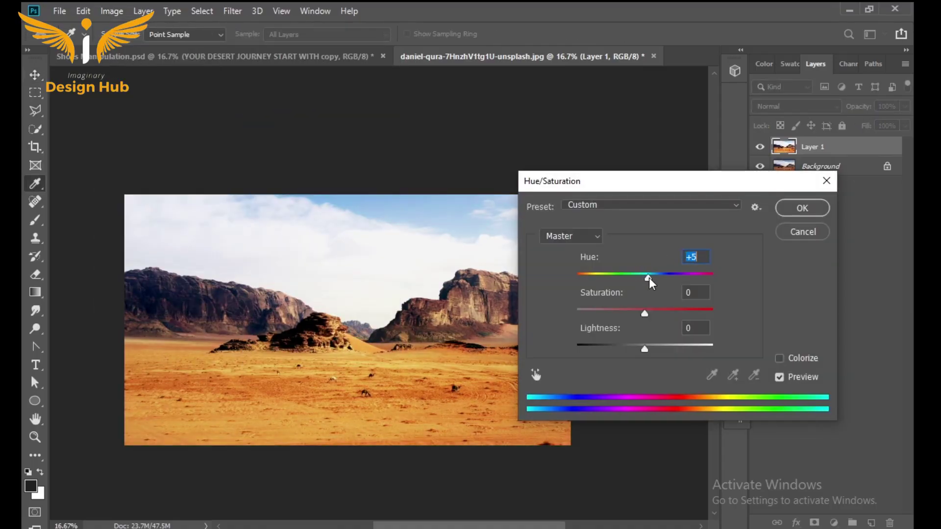
pyautogui.press('Return')
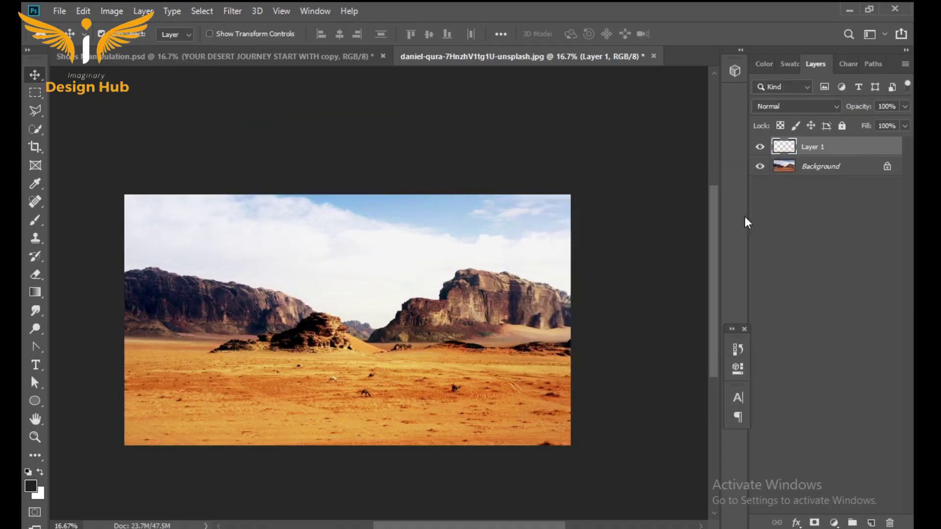
# Place the orange and white Pngtree jogging shoe image from the Downloads folder into the desert document.
pyautogui.press('super+e')
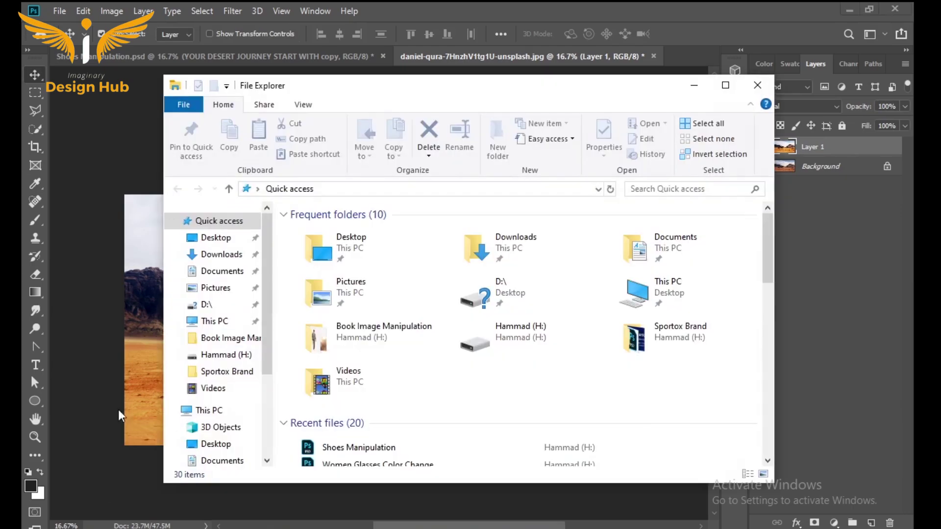
pyautogui.click(221, 255)
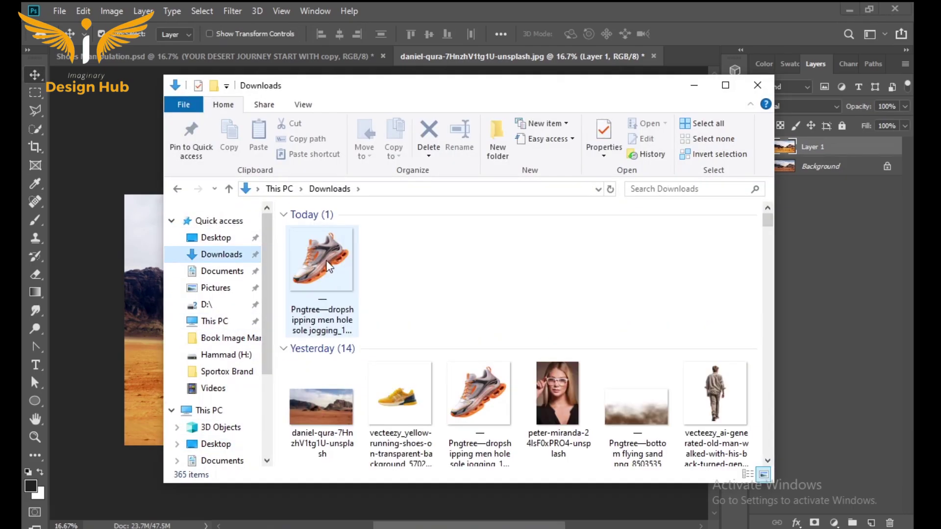
pyautogui.click(299, 314)
pyautogui.moveTo(198, 292); pyautogui.dragTo(152, 315)
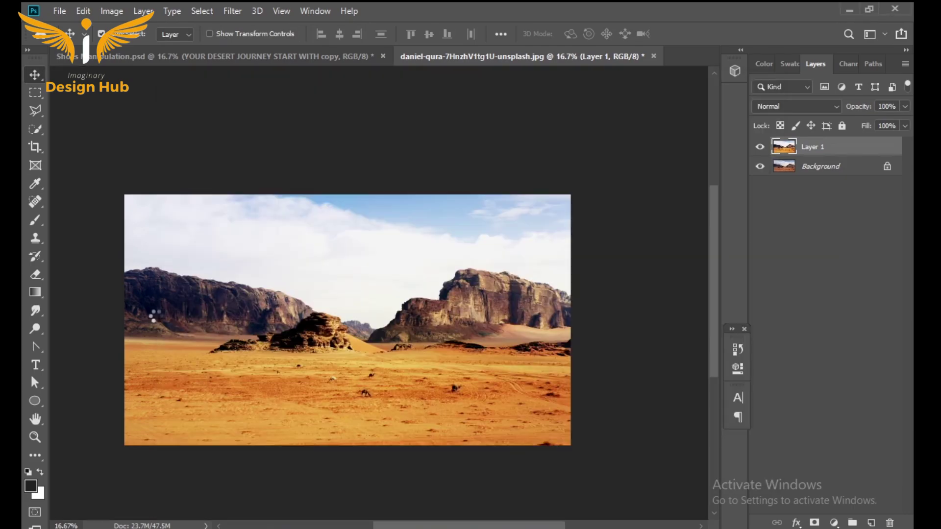
# Scale the placed shoe to about 58%, rotate it about 35.5° so its sole lies level, and position it over the sand.
pyautogui.moveTo(481, 448); pyautogui.dragTo(388, 494)
pyautogui.moveTo(384, 345); pyautogui.dragTo(390, 374)
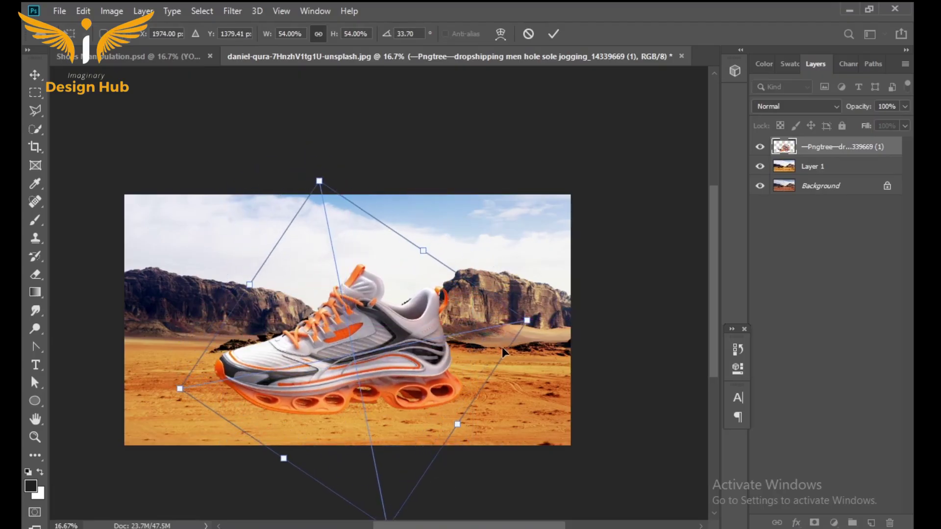
pyautogui.moveTo(543, 322)
pyautogui.mouseDown()
pyautogui.moveTo(490, 338)
pyautogui.moveTo(540, 334)
pyautogui.moveTo(547, 324)
pyautogui.mouseUp()
pyautogui.moveTo(414, 350); pyautogui.dragTo(405, 348)
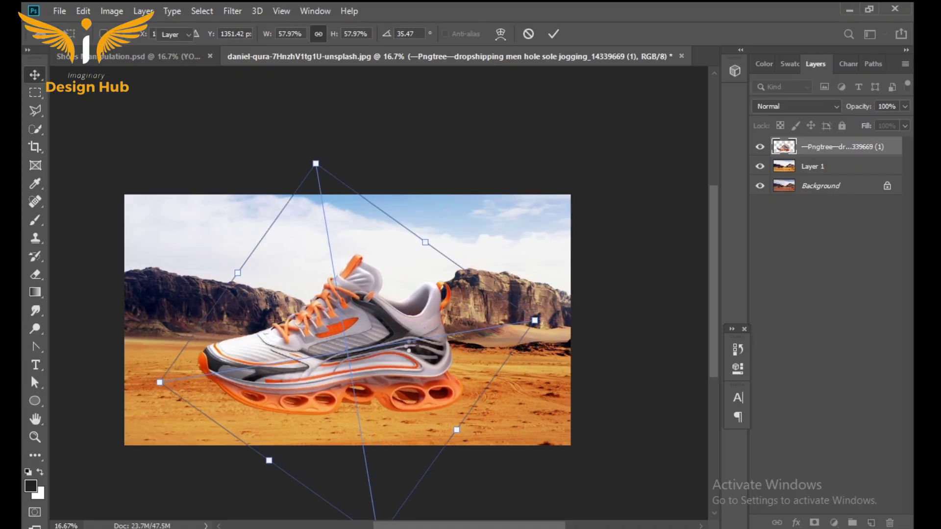
pyautogui.press('Return')
# Flip the shoe horizontally and reposition it on the desert ground.
pyautogui.click(83, 10)
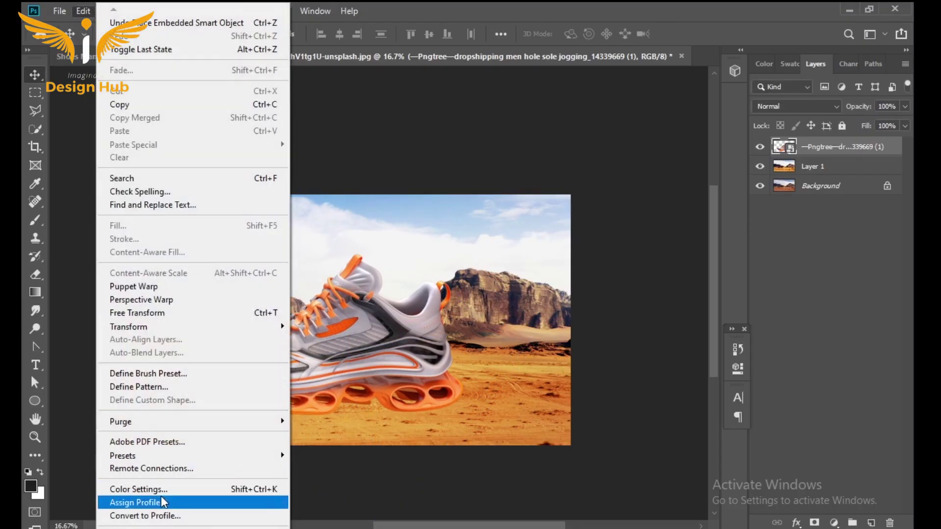
pyautogui.moveTo(159, 327)
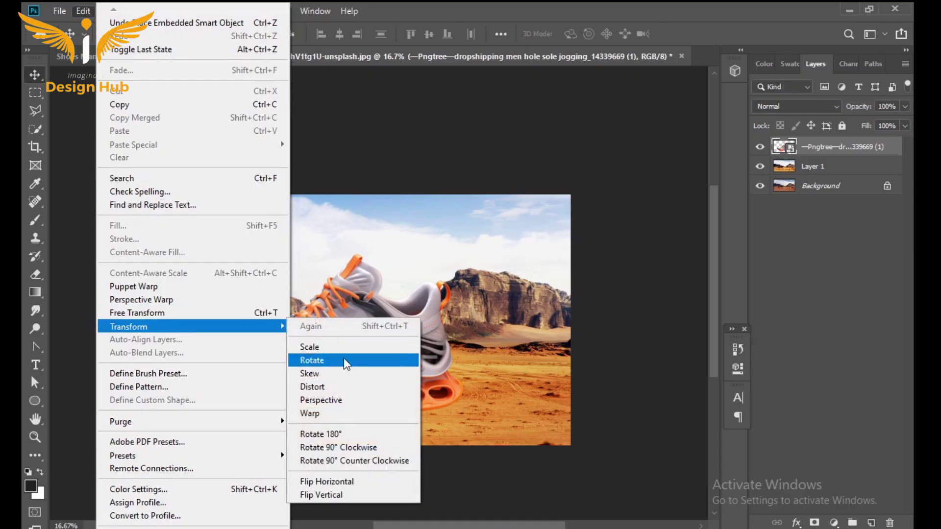
pyautogui.click(342, 481)
pyautogui.moveTo(349, 381); pyautogui.dragTo(389, 394)
# Apply a Brightness/Contrast adjustment to the shoe layer with brightness -34 and a raised contrast.
pyautogui.press('z')
pyautogui.click(378, 370)
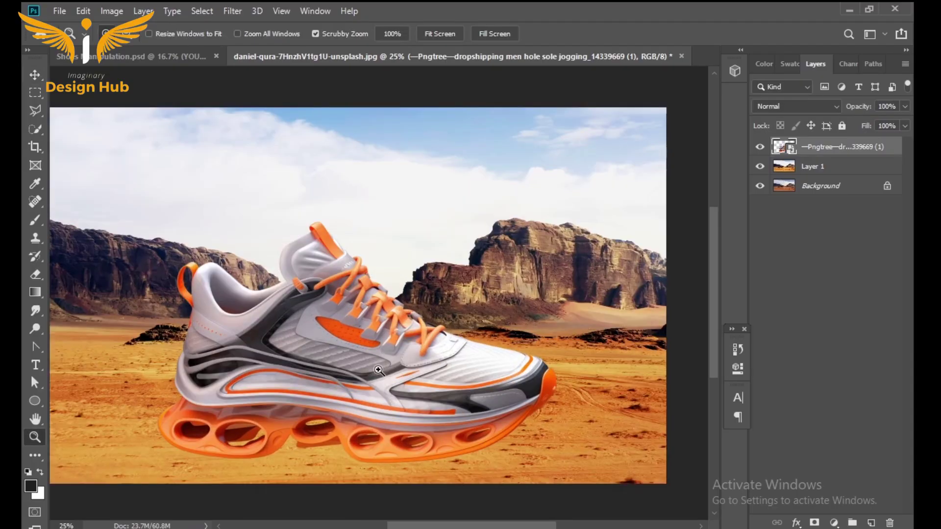
pyautogui.press('v')
pyautogui.click(112, 11)
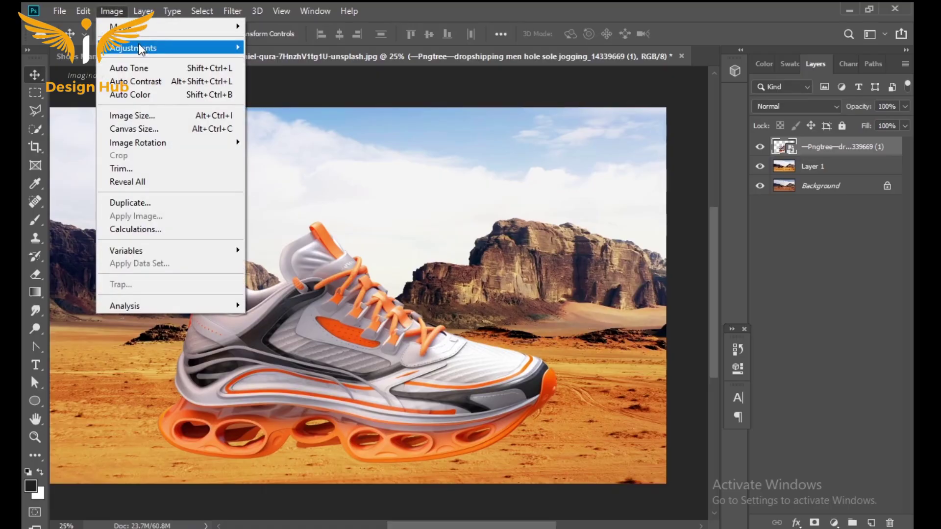
pyautogui.moveTo(136, 44)
pyautogui.click(337, 44)
pyautogui.moveTo(431, 164); pyautogui.dragTo(413, 163)
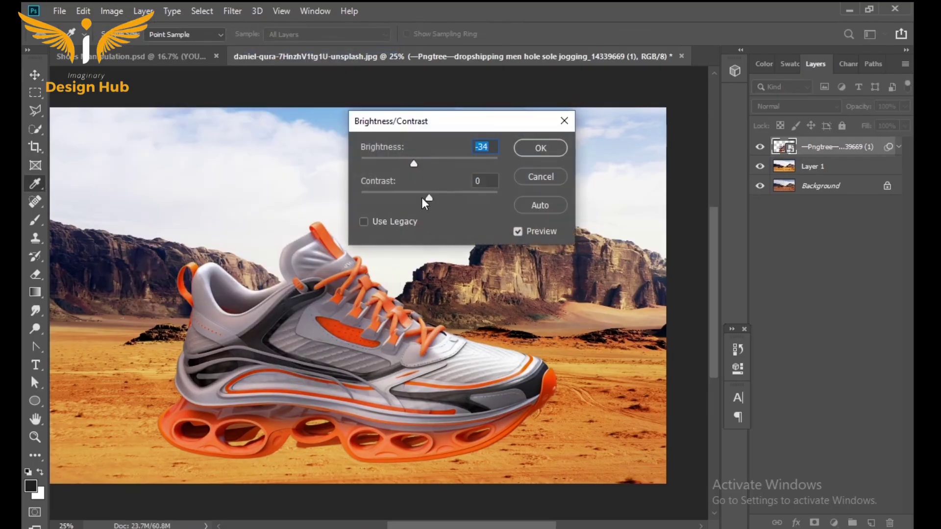
pyautogui.moveTo(429, 198); pyautogui.dragTo(445, 198)
pyautogui.click(539, 148)
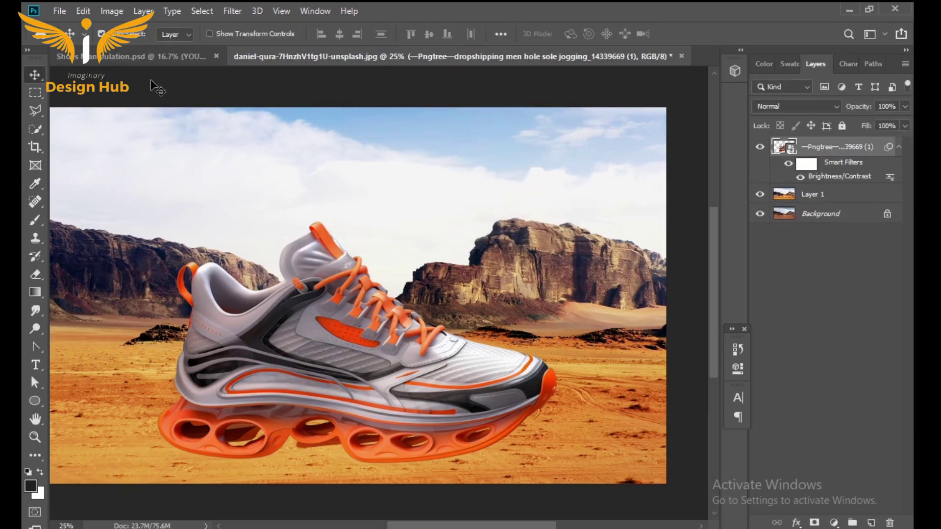
# Apply a Levels adjustment to the shoe layer with input levels of 21, 1.25 and 235.
pyautogui.click(114, 7)
pyautogui.moveTo(138, 43)
pyautogui.click(309, 63)
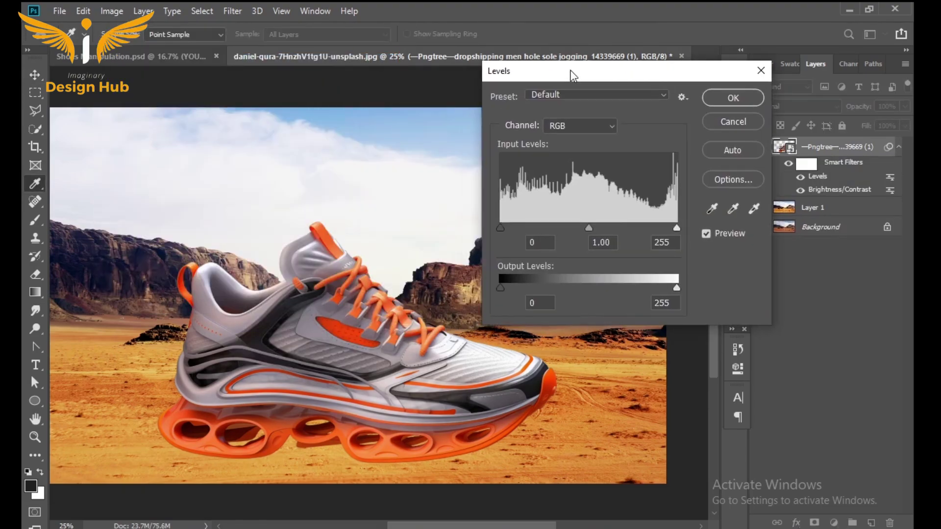
pyautogui.moveTo(573, 76); pyautogui.dragTo(567, 59)
pyautogui.moveTo(496, 210); pyautogui.dragTo(508, 209)
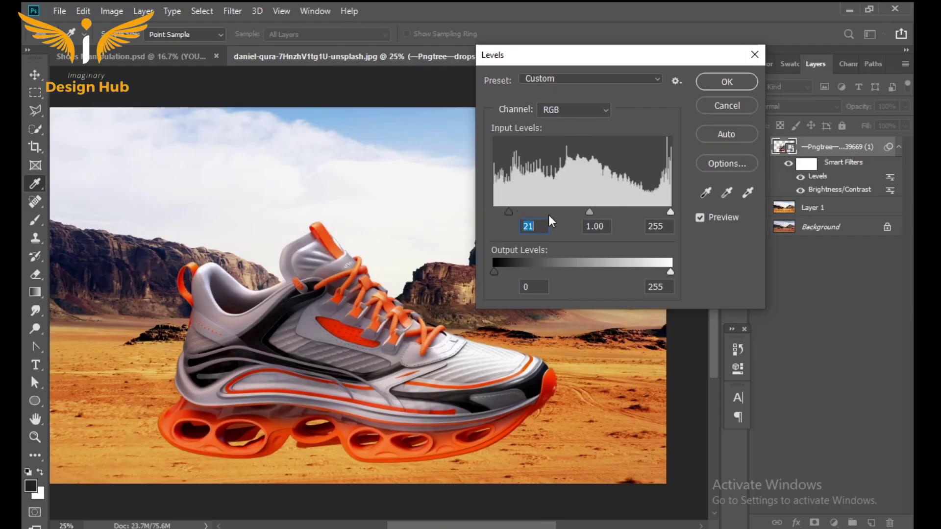
pyautogui.moveTo(586, 212); pyautogui.dragTo(577, 213)
pyautogui.moveTo(670, 212); pyautogui.dragTo(657, 210)
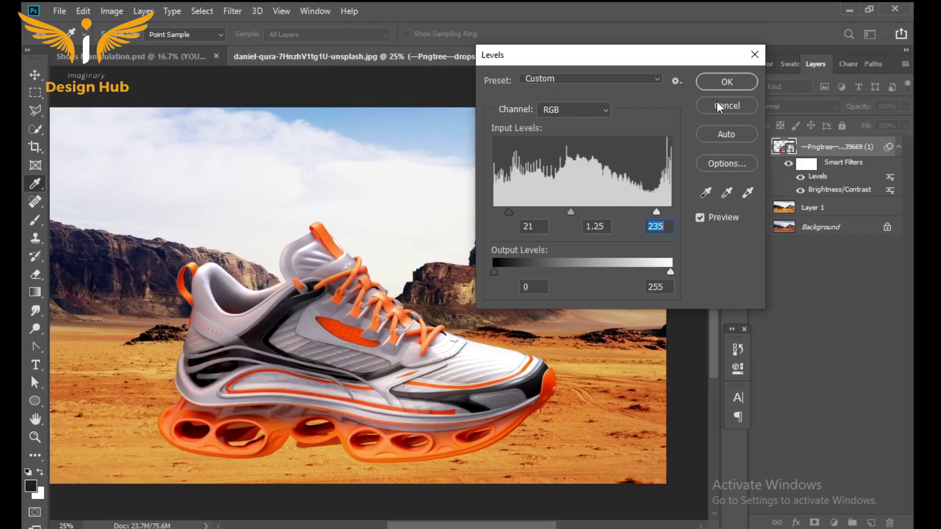
pyautogui.click(727, 81)
# Apply a Curves adjustment to the shoe layer, lowering input 51 to output 45 and raising input 185 to output 198.
pyautogui.keyDown('alt'); pyautogui.click(236, 353); pyautogui.keyUp('alt')
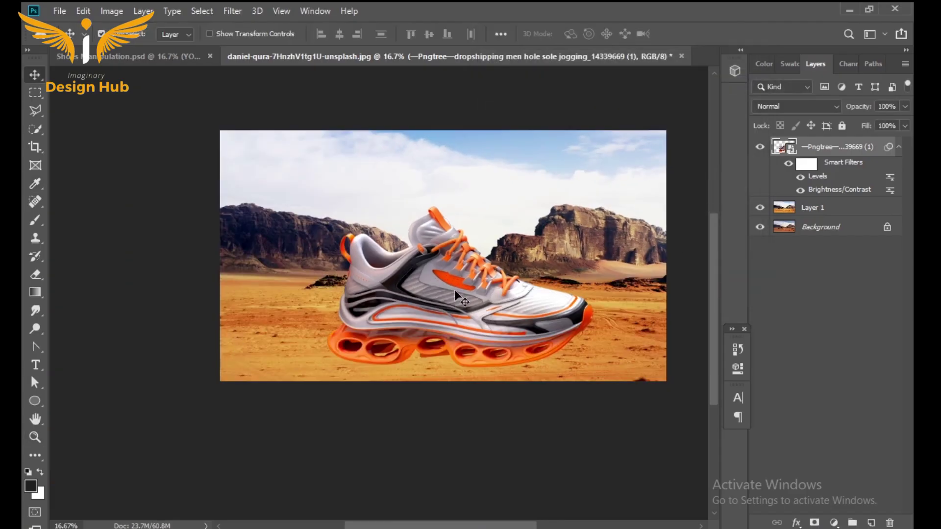
pyautogui.moveTo(455, 289); pyautogui.dragTo(423, 292)
pyautogui.click(104, 10)
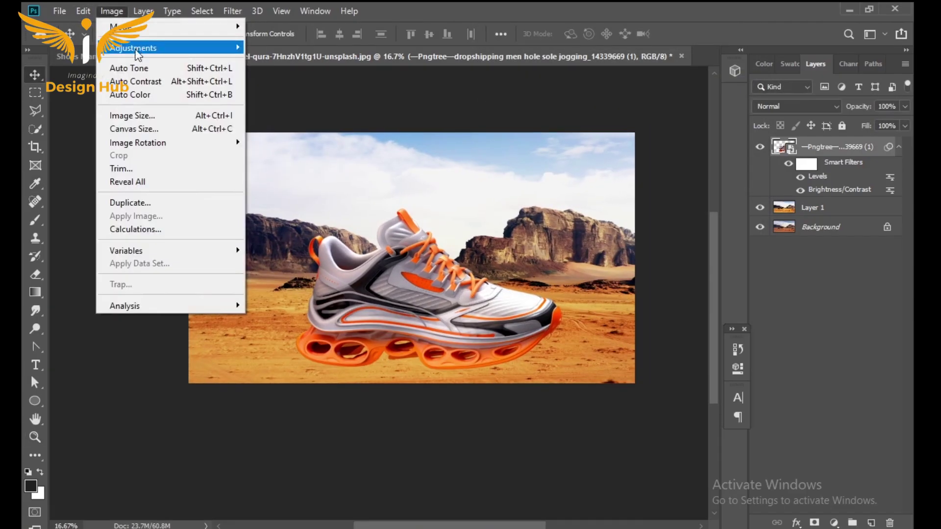
pyautogui.moveTo(193, 46)
pyautogui.click(283, 78)
pyautogui.moveTo(440, 67); pyautogui.dragTo(817, 66)
pyautogui.moveTo(712, 273); pyautogui.dragTo(712, 277)
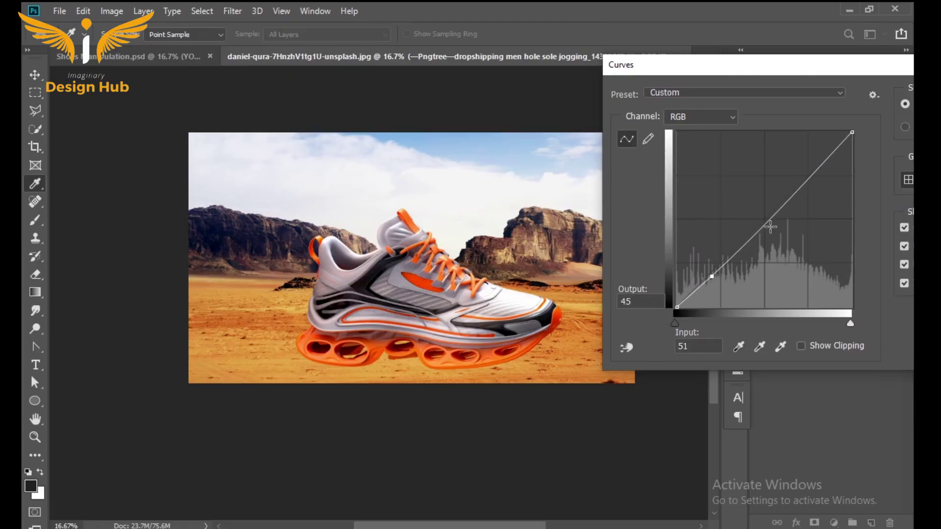
pyautogui.moveTo(813, 176); pyautogui.dragTo(804, 171)
pyautogui.moveTo(760, 72); pyautogui.dragTo(613, 63)
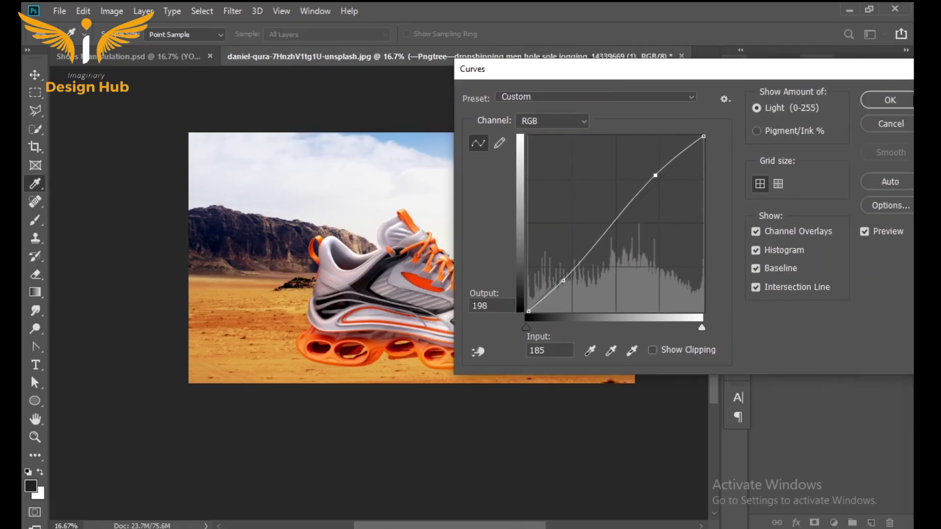
pyautogui.click(899, 100)
# Apply an Exposure adjustment of -0.13 to the shoe layer.
pyautogui.click(101, 11)
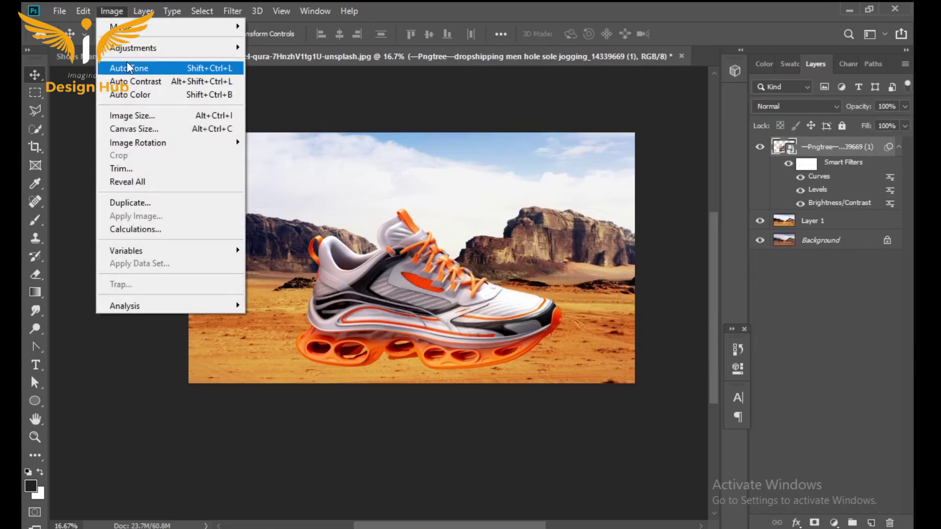
pyautogui.moveTo(221, 48)
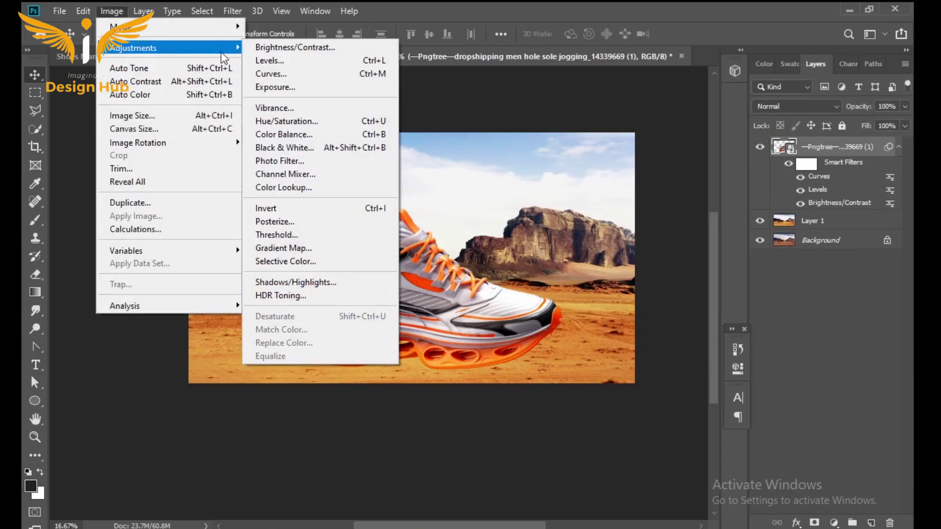
pyautogui.click(272, 87)
pyautogui.moveTo(432, 120); pyautogui.dragTo(542, 80)
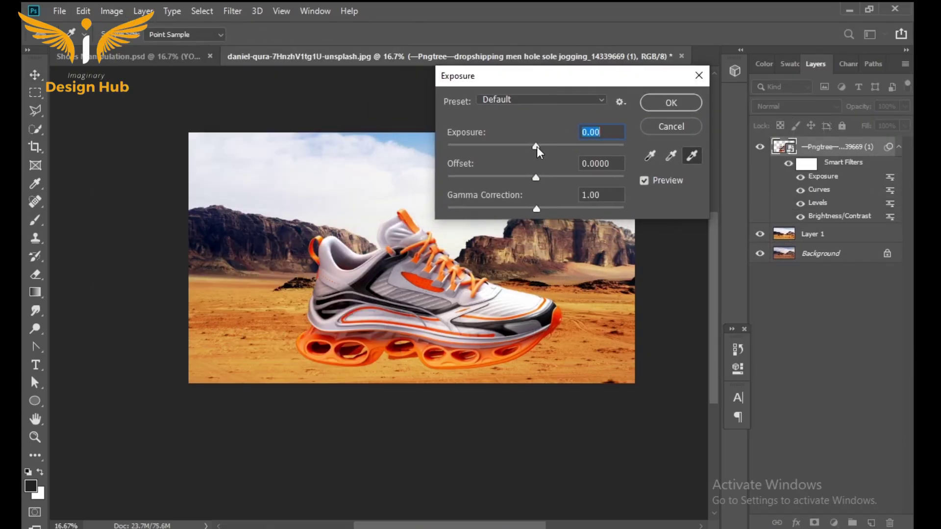
pyautogui.moveTo(536, 146); pyautogui.dragTo(534, 151)
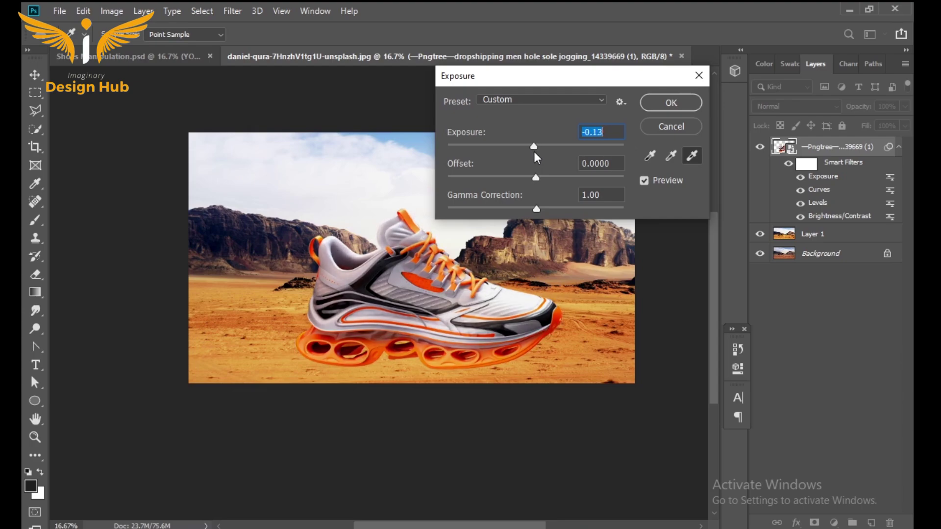
pyautogui.click(671, 103)
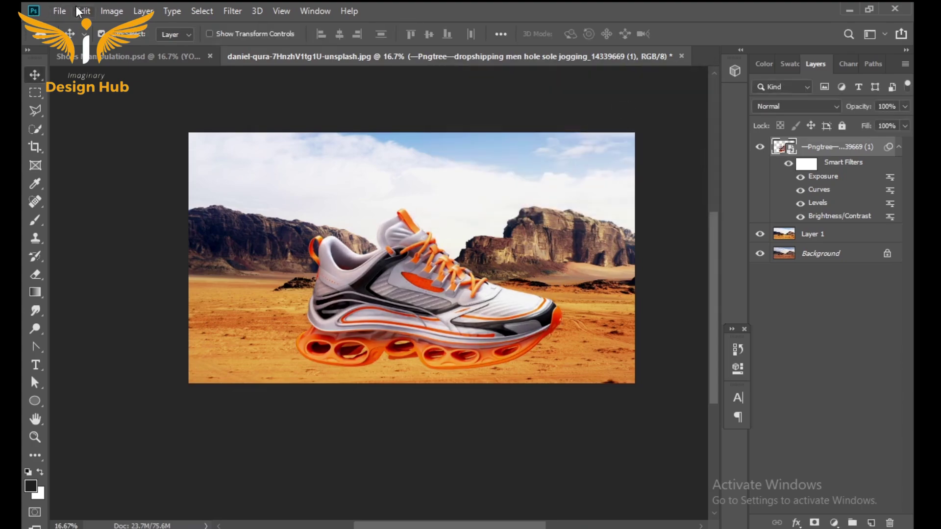
# Apply a Vibrance adjustment to the shoe layer with vibrance +16 and saturation +2.
pyautogui.click(112, 10)
pyautogui.moveTo(230, 49)
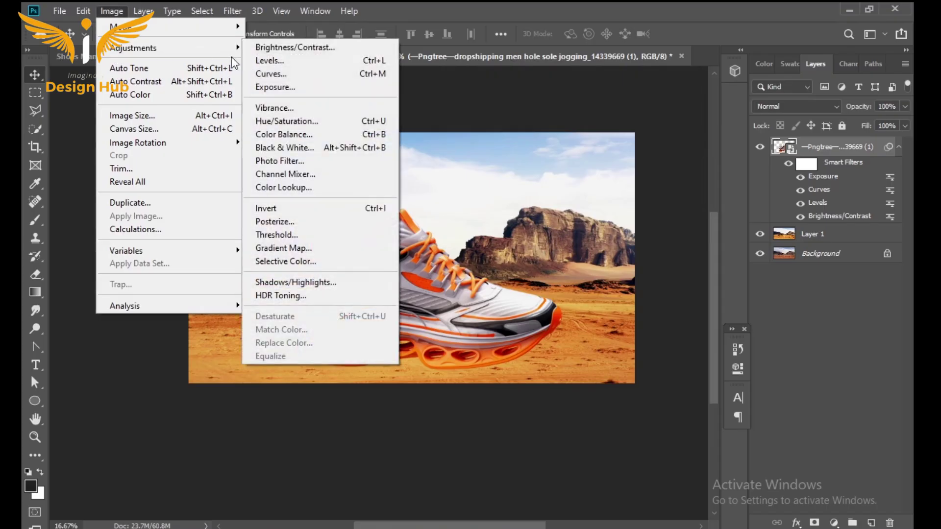
pyautogui.click(294, 106)
pyautogui.moveTo(429, 179); pyautogui.dragTo(440, 179)
pyautogui.moveTo(431, 218)
pyautogui.mouseDown()
pyautogui.moveTo(442, 218)
pyautogui.moveTo(432, 216)
pyautogui.mouseUp()
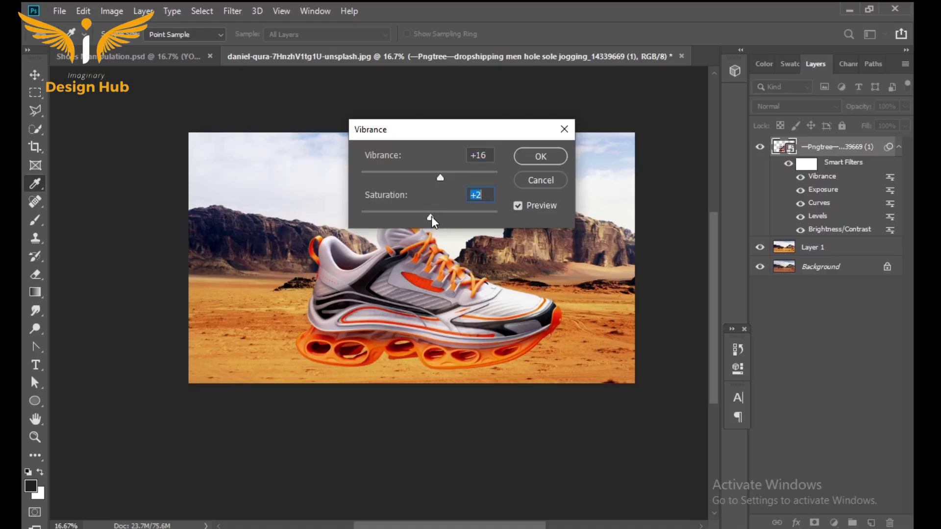
pyautogui.click(540, 156)
# Apply a Hue/Saturation adjustment to the shoe layer with the master hue at +5.
pyautogui.click(112, 11)
pyautogui.moveTo(127, 47)
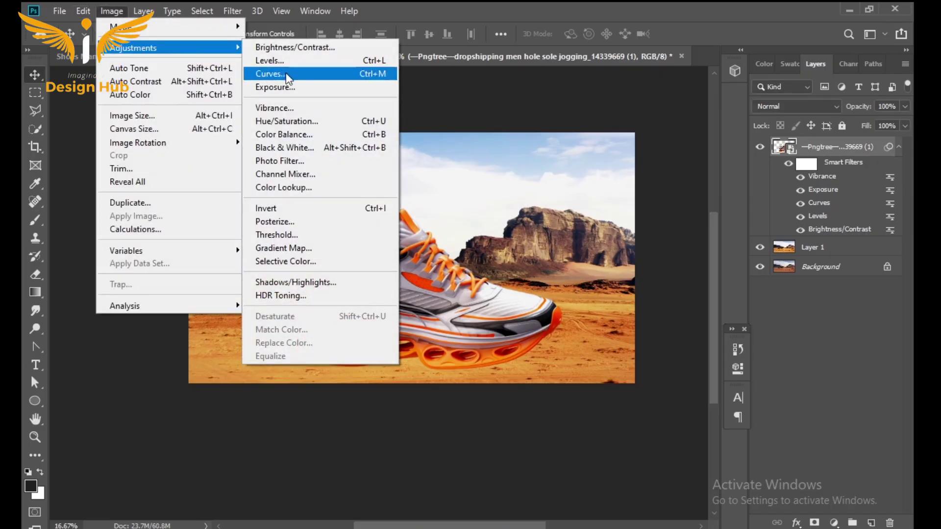
pyautogui.click(294, 122)
pyautogui.moveTo(416, 88); pyautogui.dragTo(669, 47)
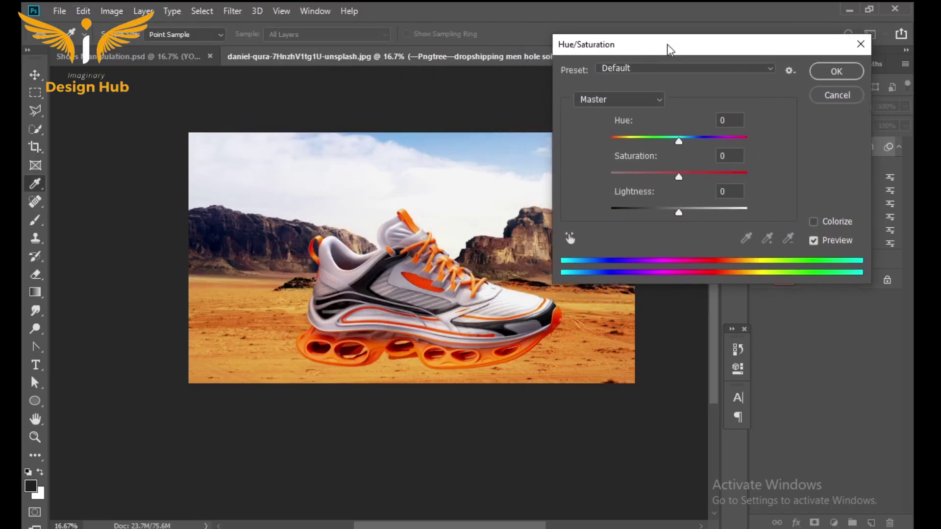
pyautogui.moveTo(683, 139)
pyautogui.mouseDown()
pyautogui.moveTo(710, 136)
pyautogui.moveTo(687, 136)
pyautogui.mouseUp()
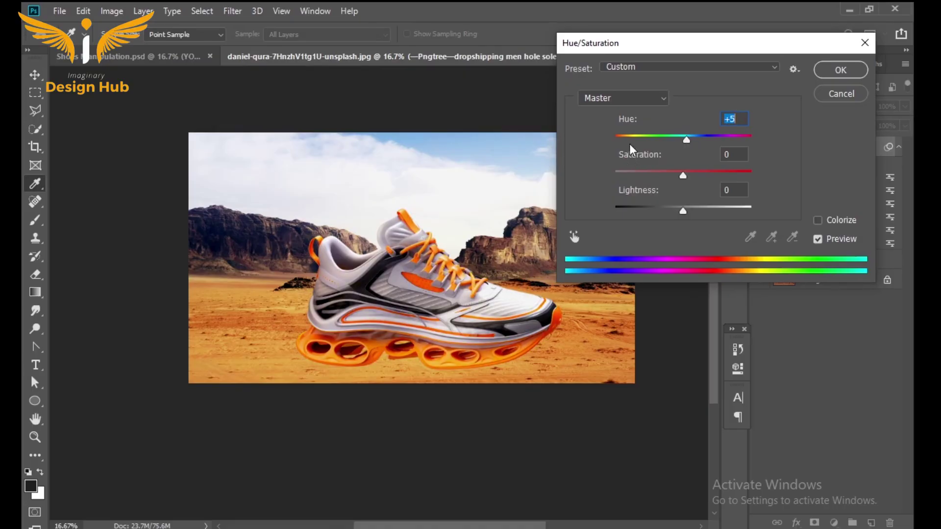
pyautogui.click(840, 70)
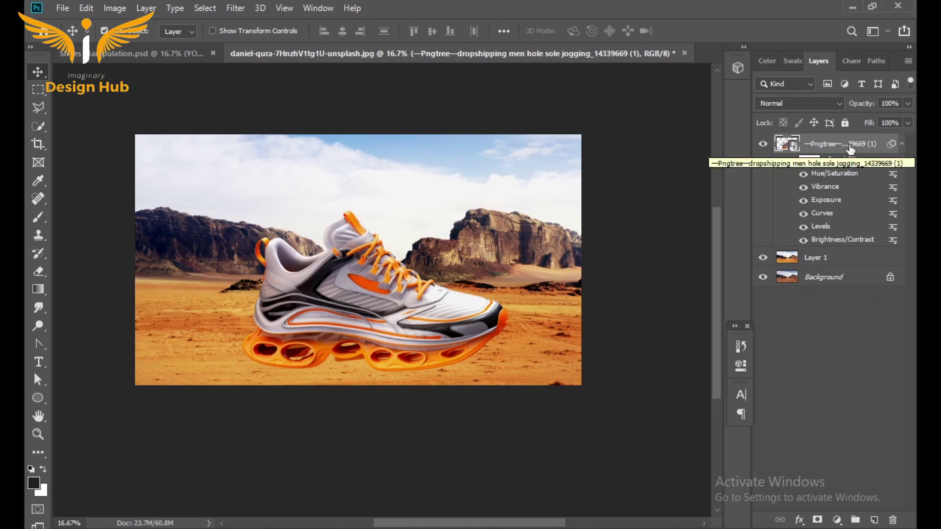
# Duplicate the shoe layer and give the lower shoe layer a black Color Overlay at 100% opacity, checking it with the copy hidden.
pyautogui.moveTo(850, 149); pyautogui.dragTo(874, 519)
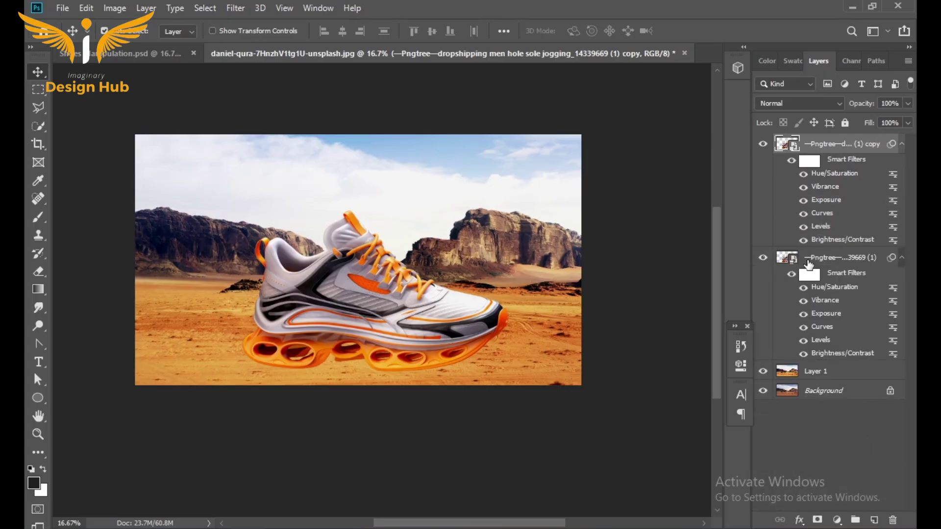
pyautogui.doubleClick(880, 263)
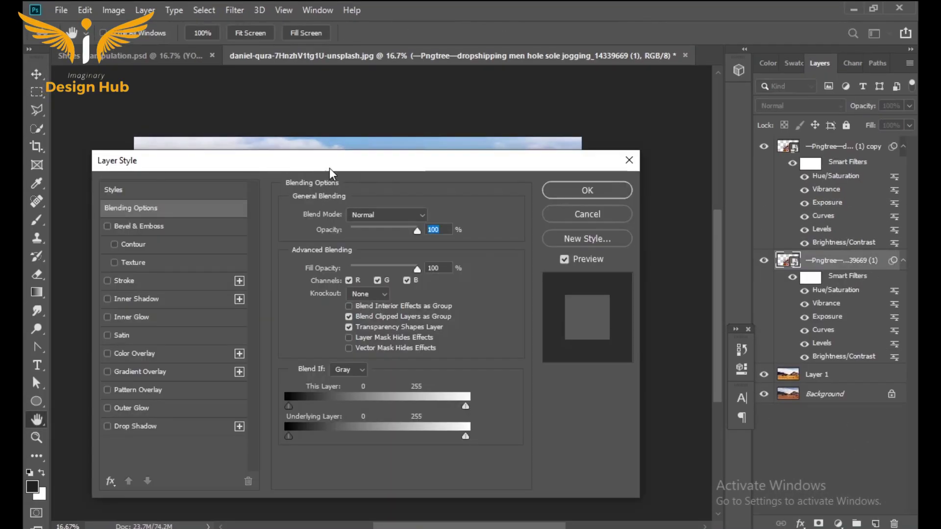
pyautogui.moveTo(332, 166); pyautogui.dragTo(783, 135)
pyautogui.click(585, 324)
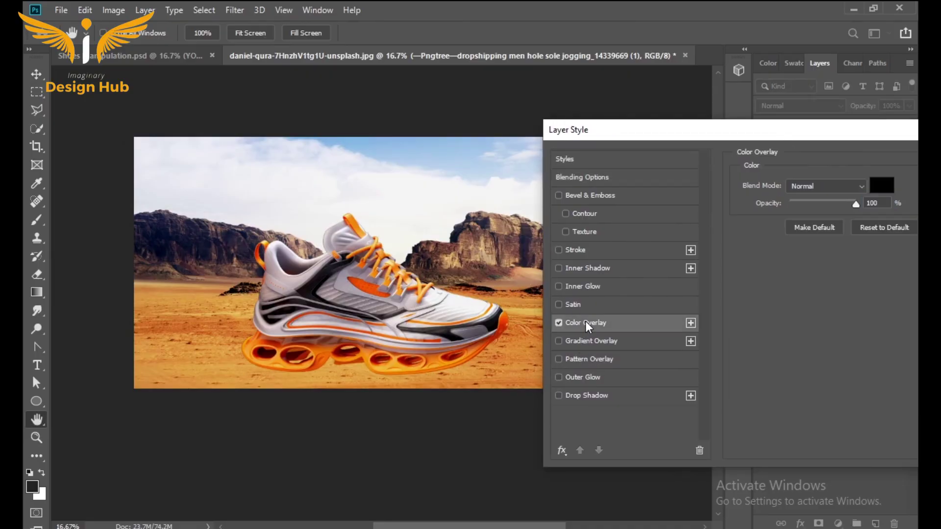
pyautogui.moveTo(790, 135); pyautogui.dragTo(317, 191)
pyautogui.click(569, 219)
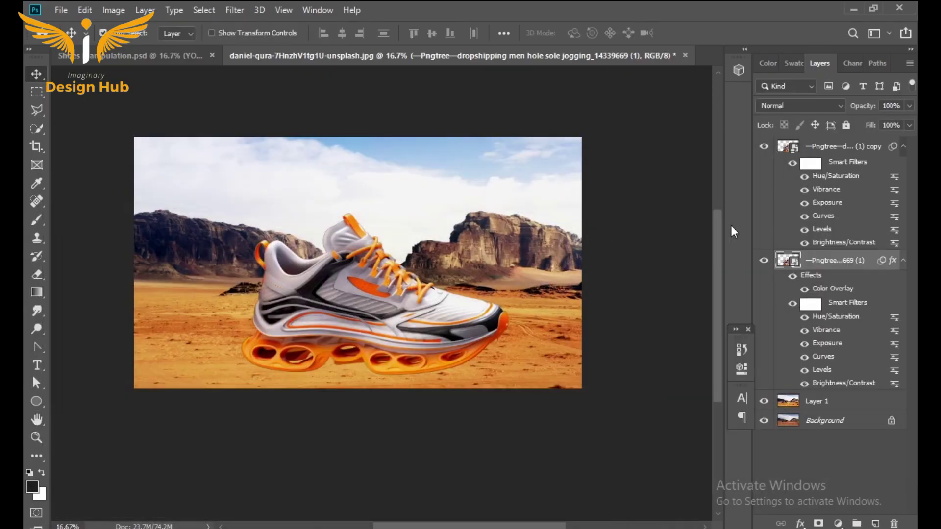
pyautogui.click(763, 147)
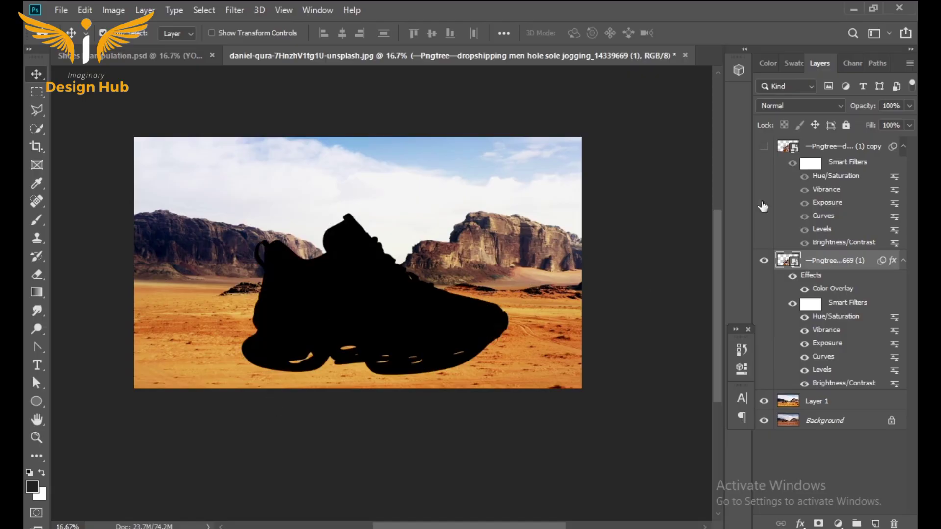
pyautogui.click(764, 147)
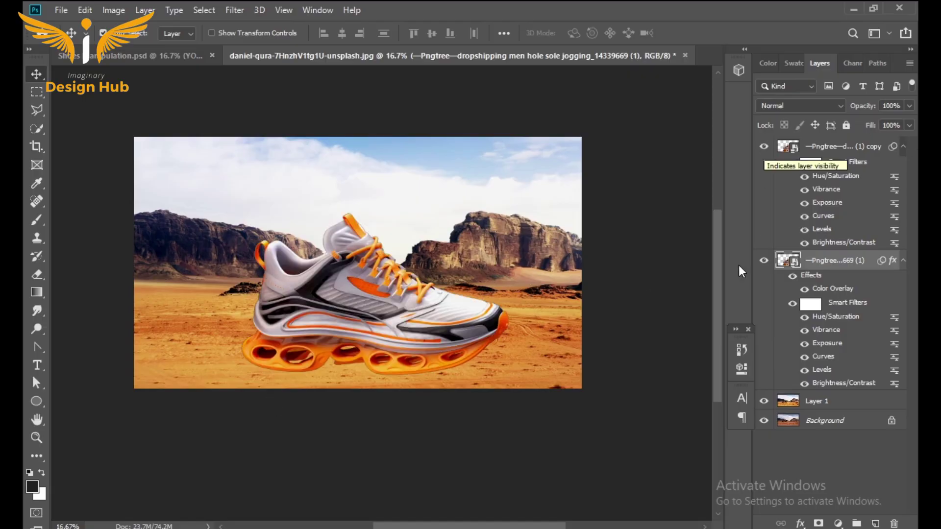
# Apply a Gaussian Blur to the black-overlaid lower shoe layer to form a soft shadow around the shoe.
pyautogui.click(235, 11)
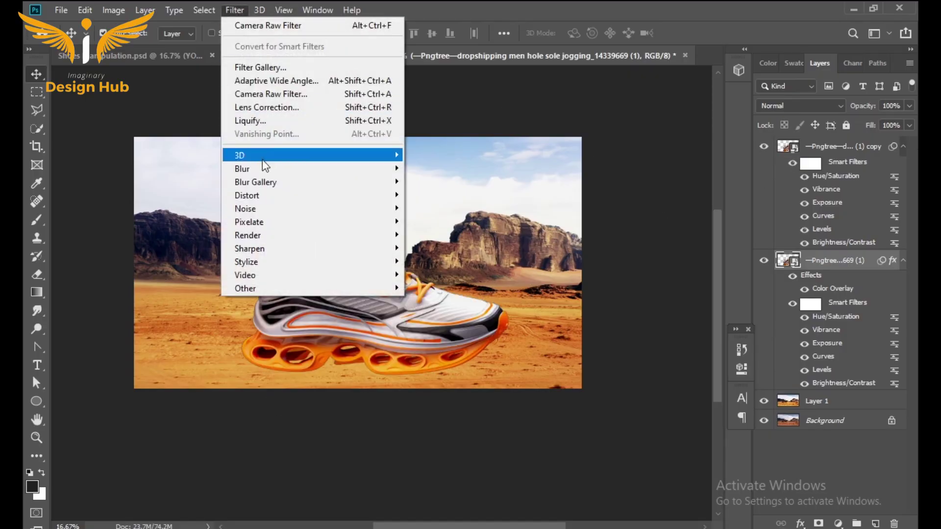
pyautogui.moveTo(343, 168)
pyautogui.click(441, 221)
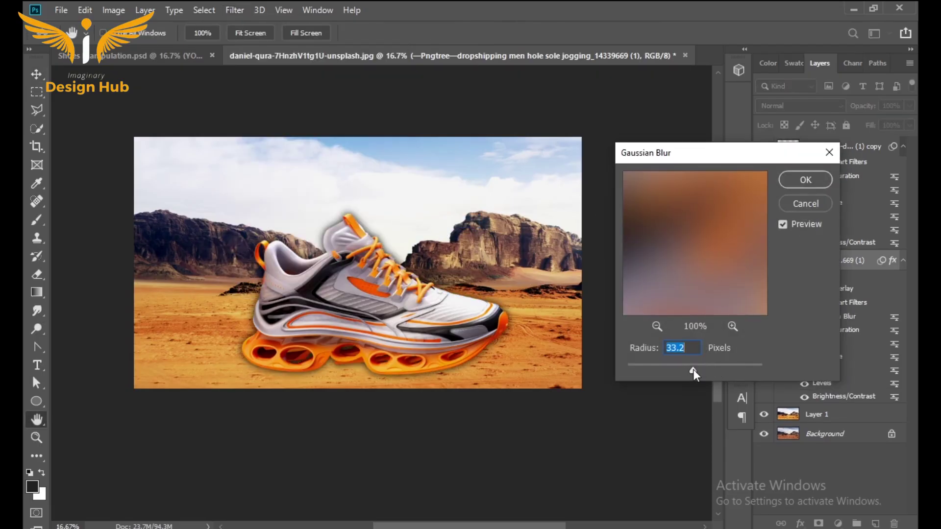
pyautogui.moveTo(694, 374); pyautogui.dragTo(698, 374)
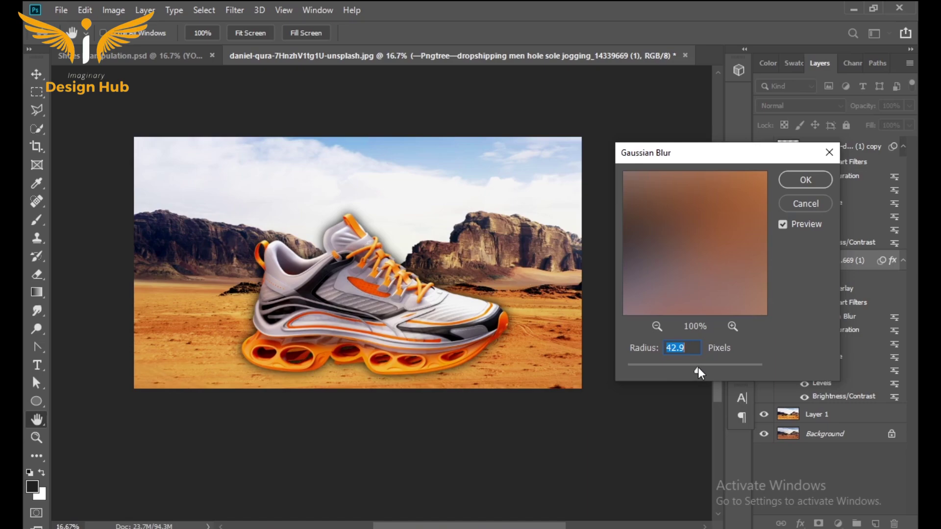
pyautogui.moveTo(699, 373); pyautogui.dragTo(696, 372)
pyautogui.click(804, 182)
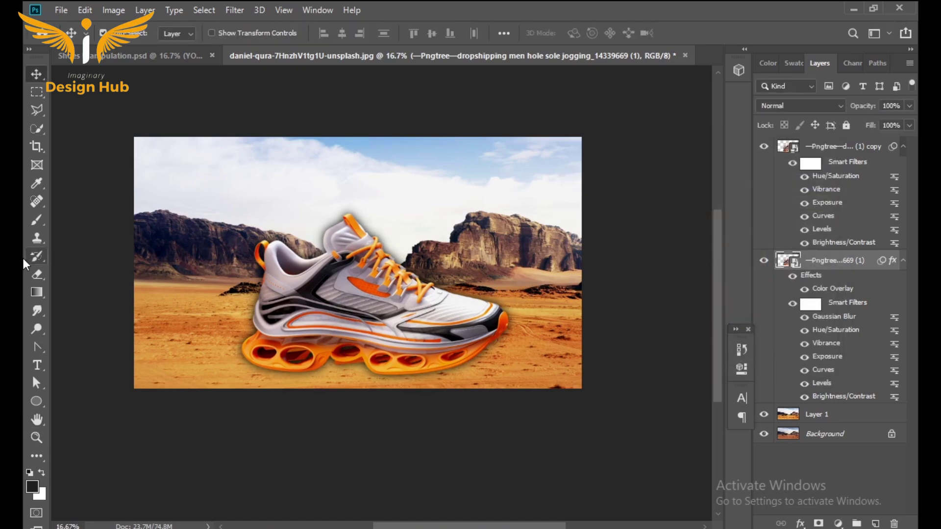
# Rasterize the shadow layer and erase the shadow around the shoe's upper part with an enlarged soft eraser, keeping it around the sole.
pyautogui.click(36, 274)
pyautogui.click(450, 289)
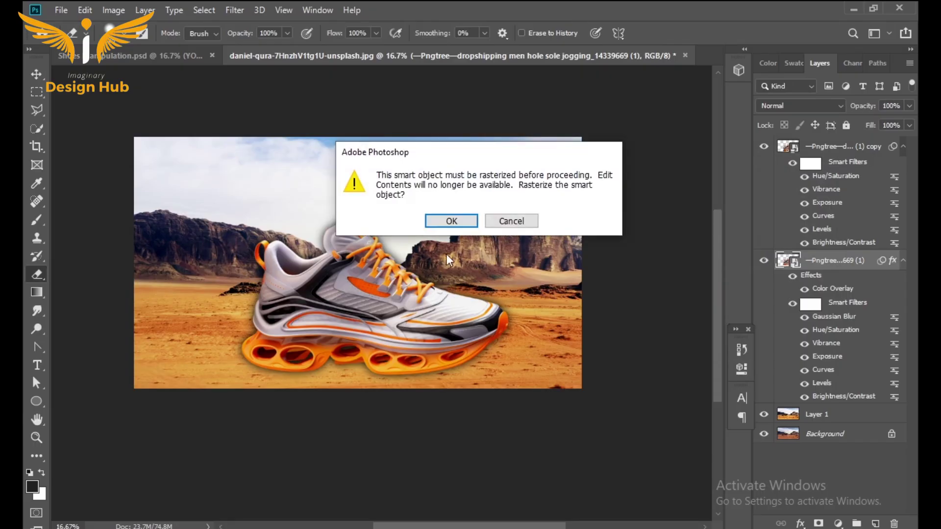
pyautogui.click(451, 222)
pyautogui.press(']')
pyautogui.press(']')
pyautogui.press(']')
pyautogui.press(']')
pyautogui.press(']')
pyautogui.press(']')
pyautogui.press(']')
pyautogui.press(']')
pyautogui.press(']')
pyautogui.press(']')
pyautogui.press(']')
pyautogui.press(']')
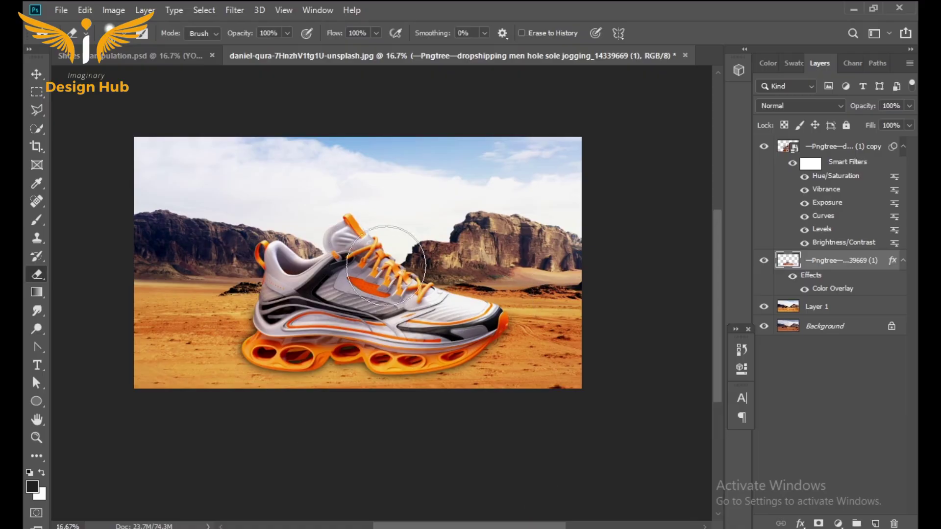
pyautogui.click(39, 72)
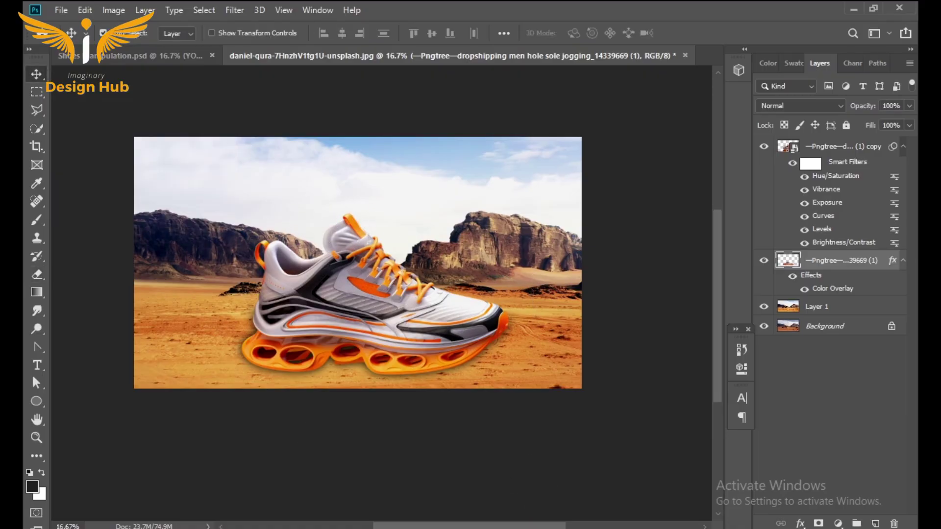
# Duplicate Layer 1 and move the copy to the top of the layer stack above the shoe.
pyautogui.click(848, 314)
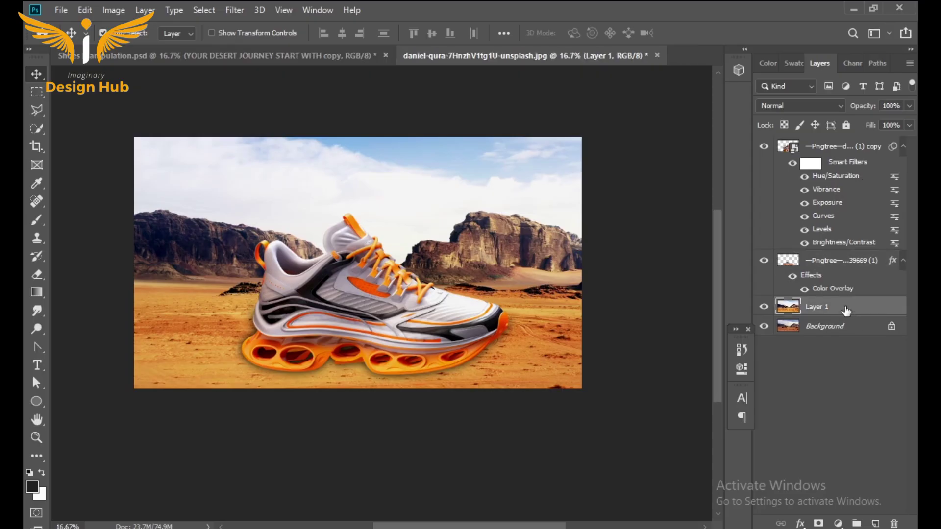
pyautogui.moveTo(847, 310); pyautogui.dragTo(876, 523)
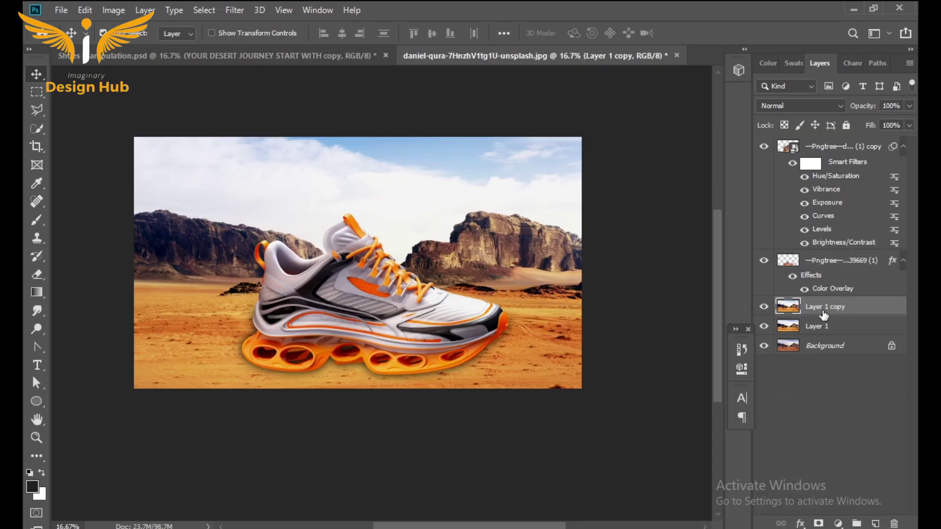
pyautogui.moveTo(823, 314); pyautogui.dragTo(812, 147)
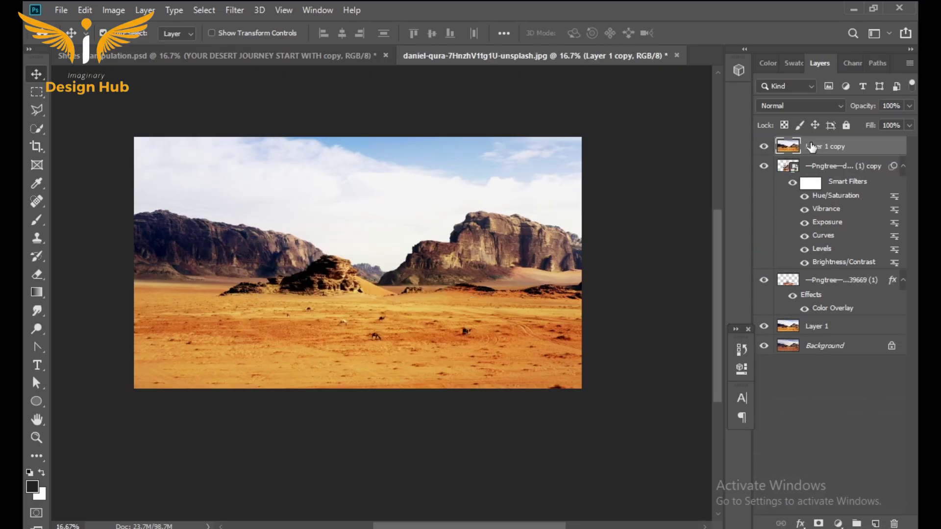
# Soften Layer 1 copy with a Gaussian Blur and set its blend mode to Multiply.
pyautogui.click(250, 14)
pyautogui.moveTo(294, 166)
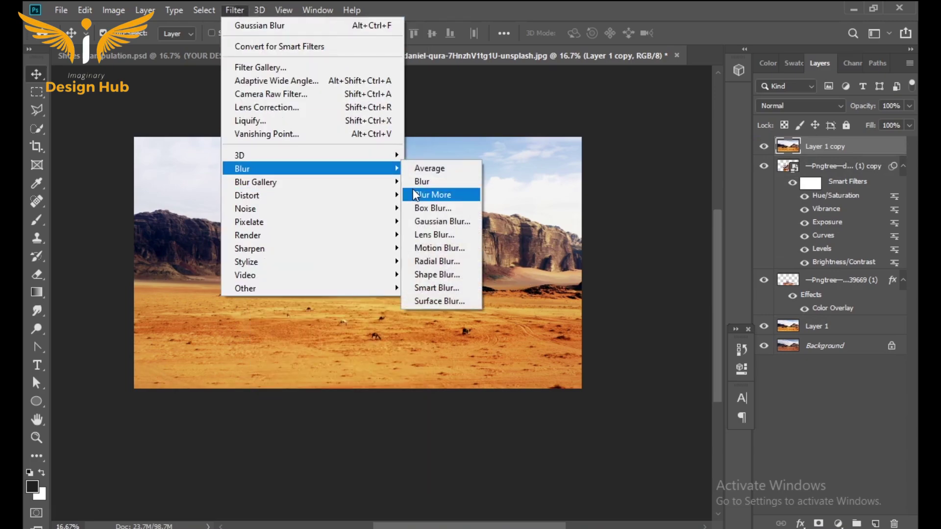
pyautogui.click(413, 221)
pyautogui.moveTo(691, 372); pyautogui.dragTo(684, 371)
pyautogui.click(806, 181)
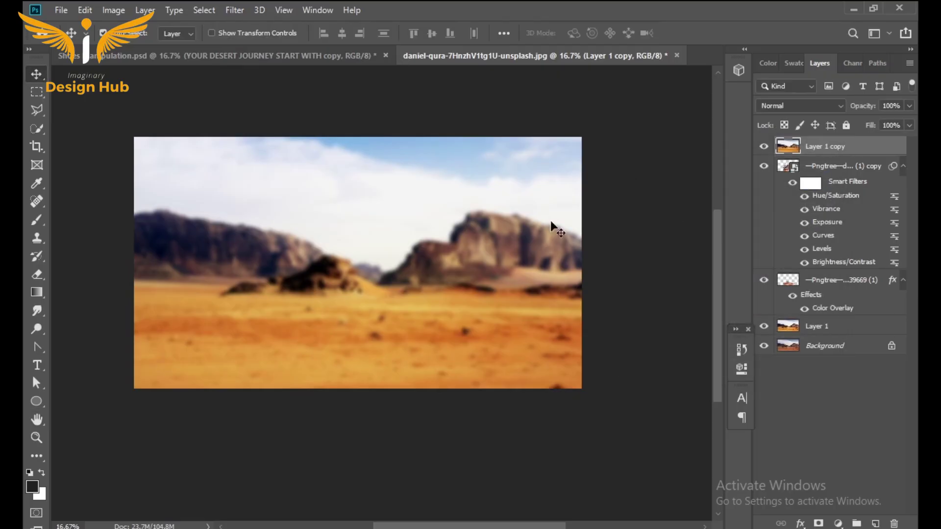
pyautogui.click(790, 108)
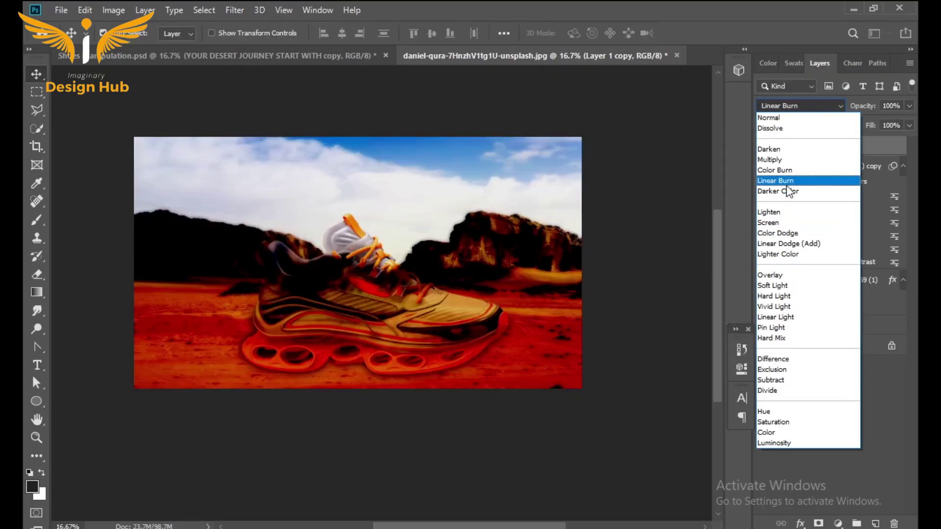
pyautogui.click(792, 162)
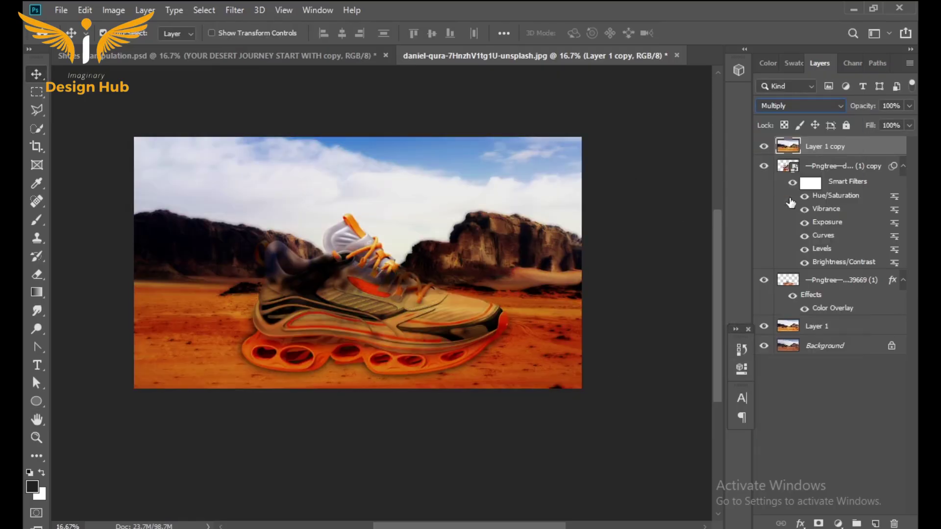
# Clip Layer 1 copy to the shoe layer beneath it and brighten it with Levels, setting the input white level to 6.
pyautogui.keyDown('alt'); pyautogui.click(810, 157); pyautogui.keyUp('alt')
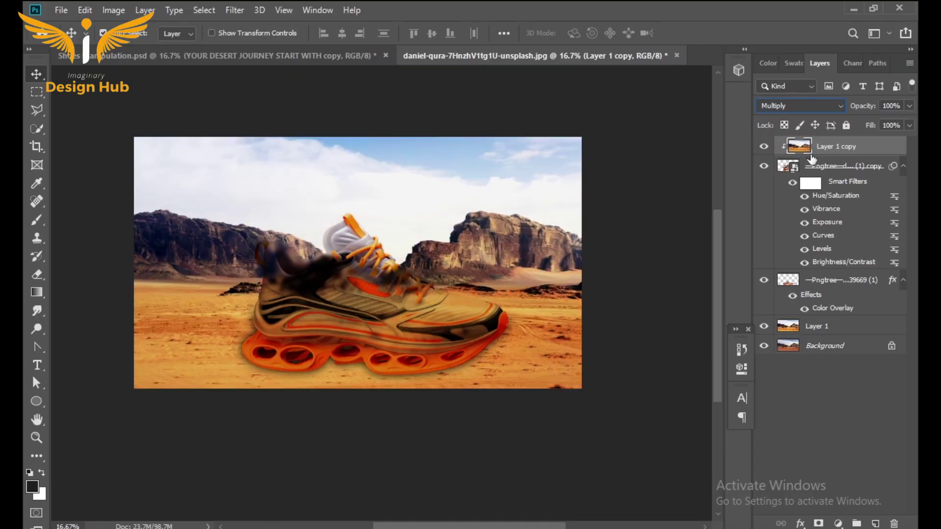
pyautogui.click(116, 10)
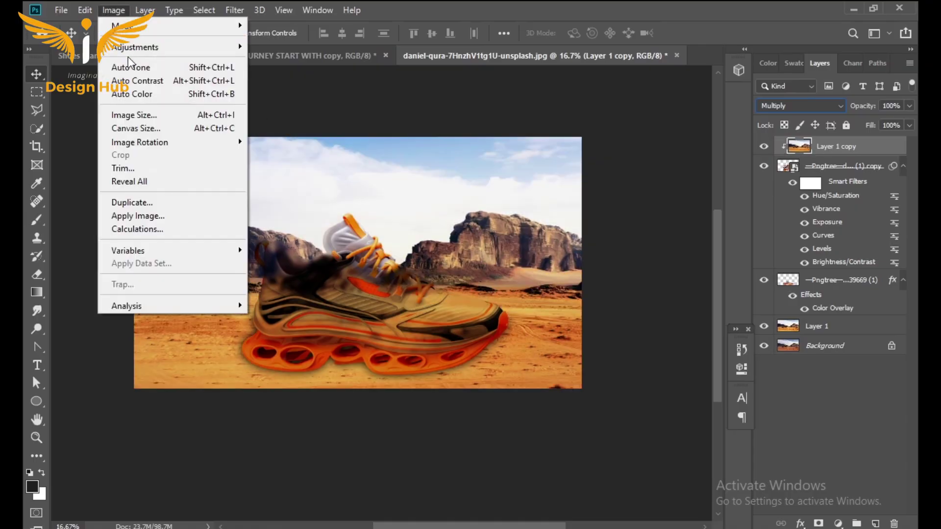
pyautogui.moveTo(137, 40)
pyautogui.click(313, 60)
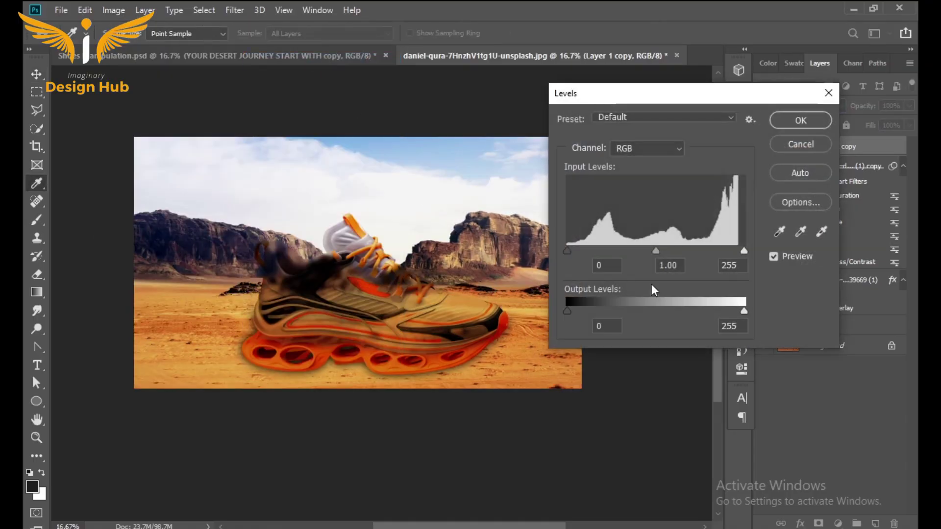
pyautogui.moveTo(657, 252); pyautogui.dragTo(618, 251)
pyautogui.moveTo(734, 249); pyautogui.dragTo(575, 249)
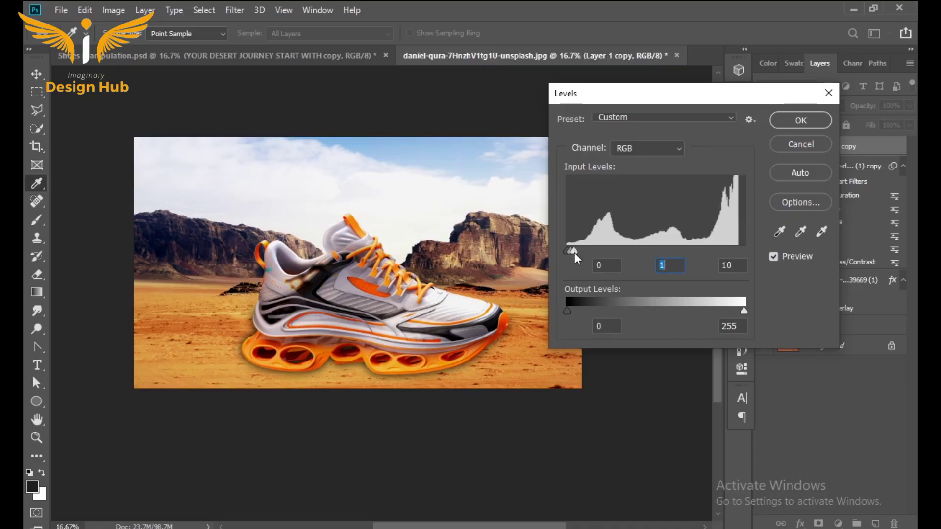
pyautogui.moveTo(574, 252); pyautogui.dragTo(572, 250)
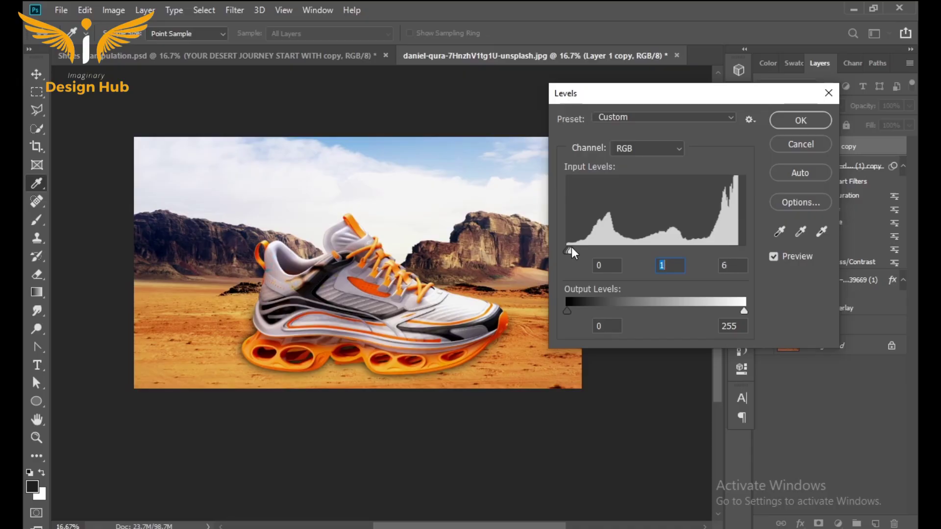
pyautogui.click(788, 121)
# Erase the remaining dark smudges of Layer 1 copy around the shoe's heel and ankle collar with the soft eraser.
pyautogui.press('z')
pyautogui.click(291, 324)
pyautogui.click(291, 324)
pyautogui.press('v')
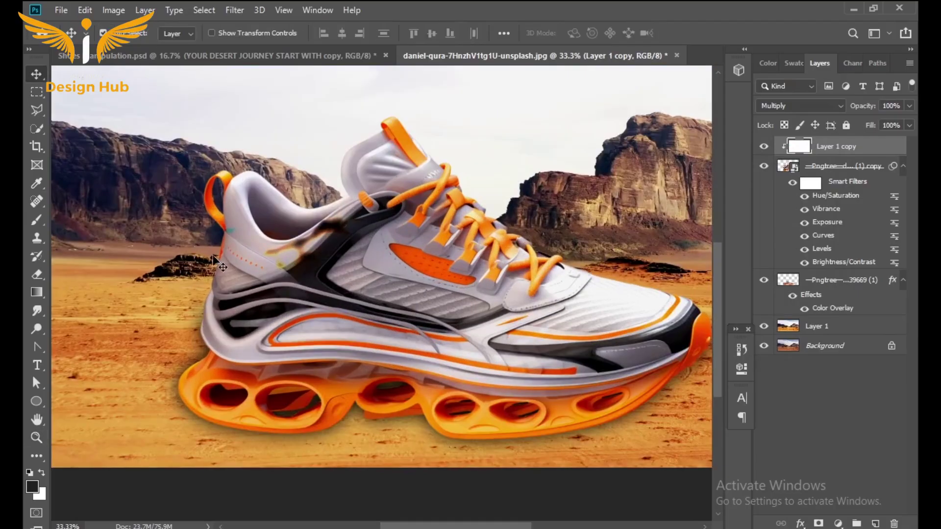
pyautogui.click(38, 273)
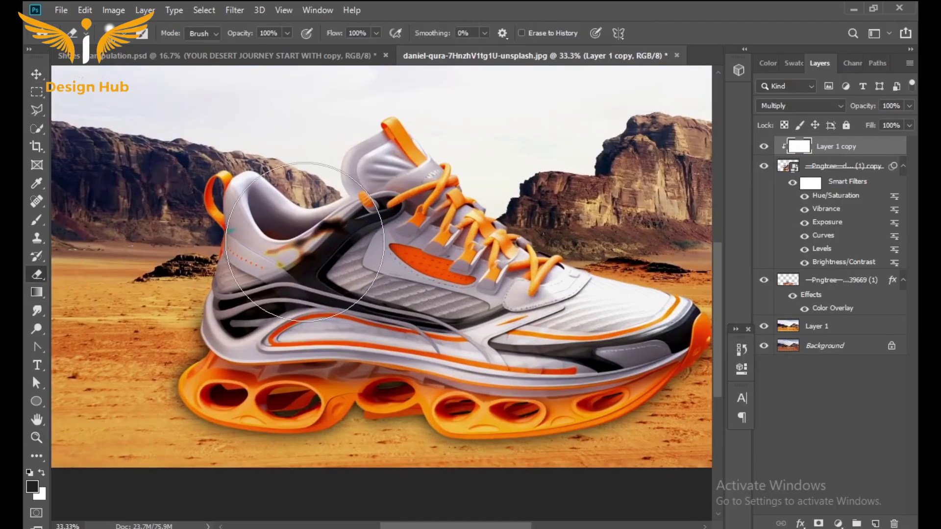
pyautogui.click(302, 254)
pyautogui.moveTo(303, 254)
pyautogui.mouseDown()
pyautogui.moveTo(313, 238)
pyautogui.moveTo(324, 263)
pyautogui.moveTo(373, 281)
pyautogui.moveTo(289, 294)
pyautogui.moveTo(339, 288)
pyautogui.mouseUp()
# Inspect the whole composite and the ground contact area under the shoe's sole.
pyautogui.hotkey('alt', 'space')
pyautogui.keyDown('alt'); pyautogui.click(339, 288); pyautogui.keyUp('alt')
pyautogui.keyDown('alt'); pyautogui.click(339, 289); pyautogui.keyUp('alt')
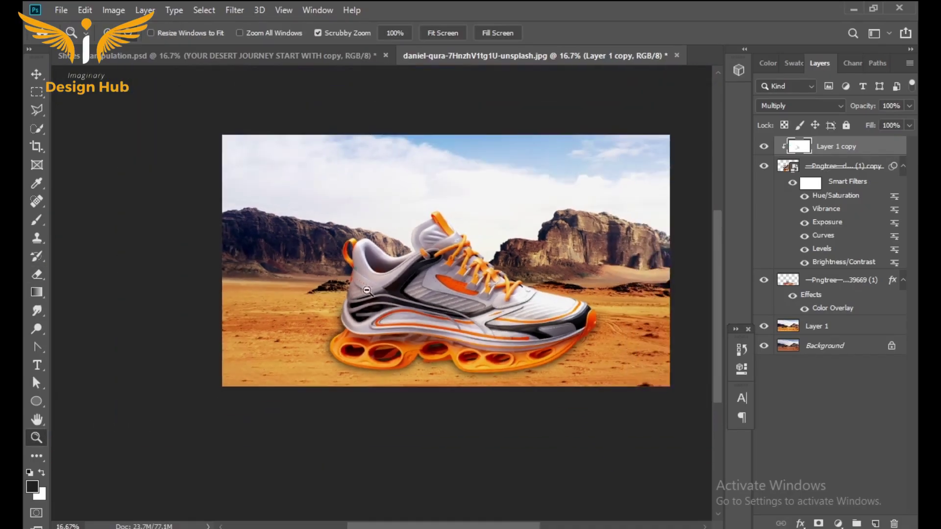
pyautogui.keyDown('alt'); pyautogui.click(339, 288); pyautogui.keyUp('alt')
pyautogui.click(34, 72)
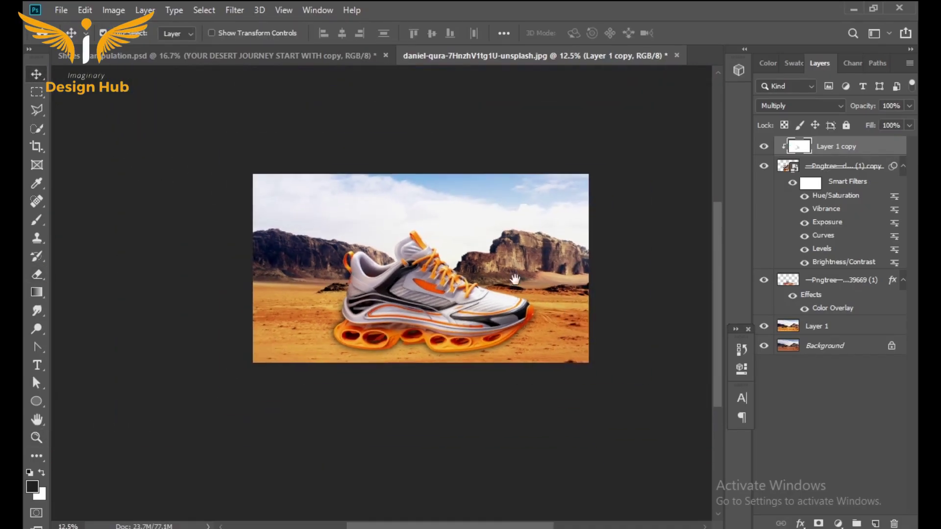
pyautogui.moveTo(515, 280); pyautogui.dragTo(435, 295)
pyautogui.hotkey('ctrl', 'space')
pyautogui.click(392, 363)
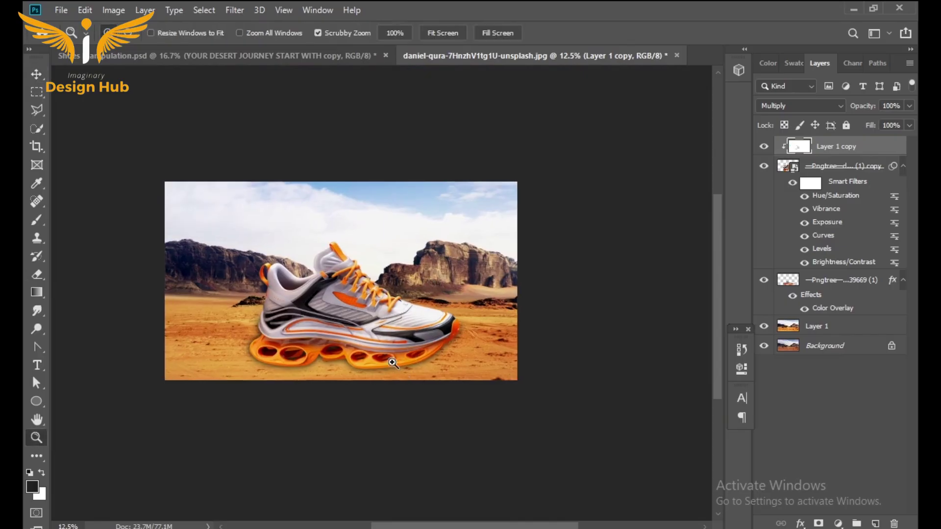
pyautogui.click(393, 362)
pyautogui.click(438, 410)
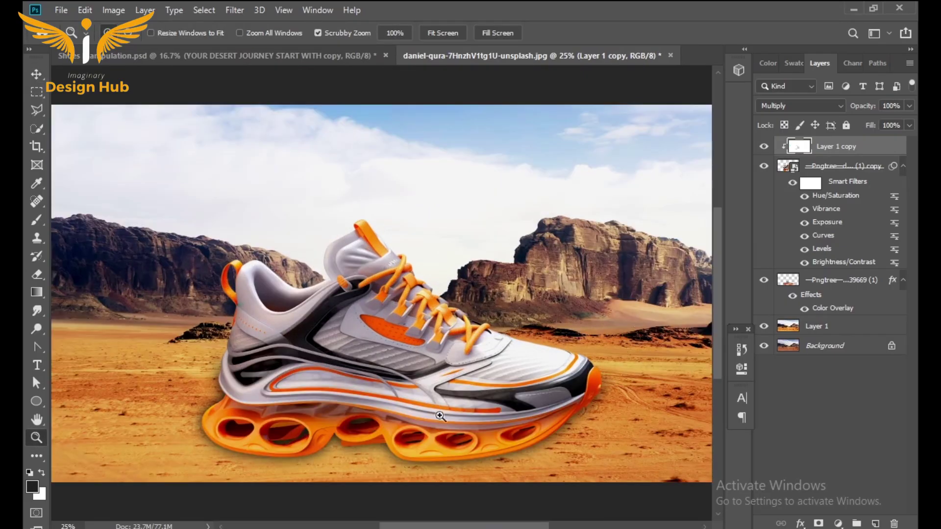
pyautogui.press('v')
pyautogui.moveTo(495, 392); pyautogui.dragTo(452, 328)
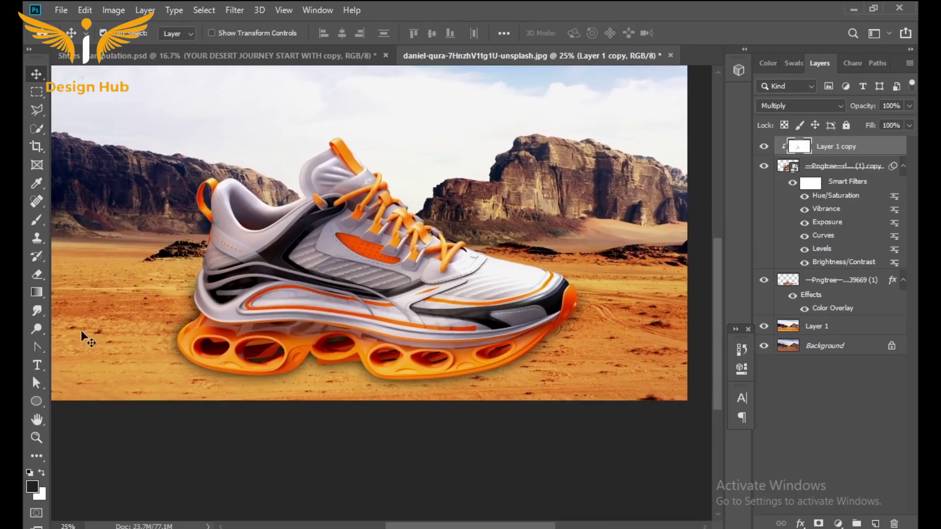
# Draw a flat ellipse of about 2028 by 64 px along the ground under the shoe's sole and fill it with black.
pyautogui.click(36, 400)
pyautogui.moveTo(178, 369); pyautogui.dragTo(532, 377)
pyautogui.click(587, 385)
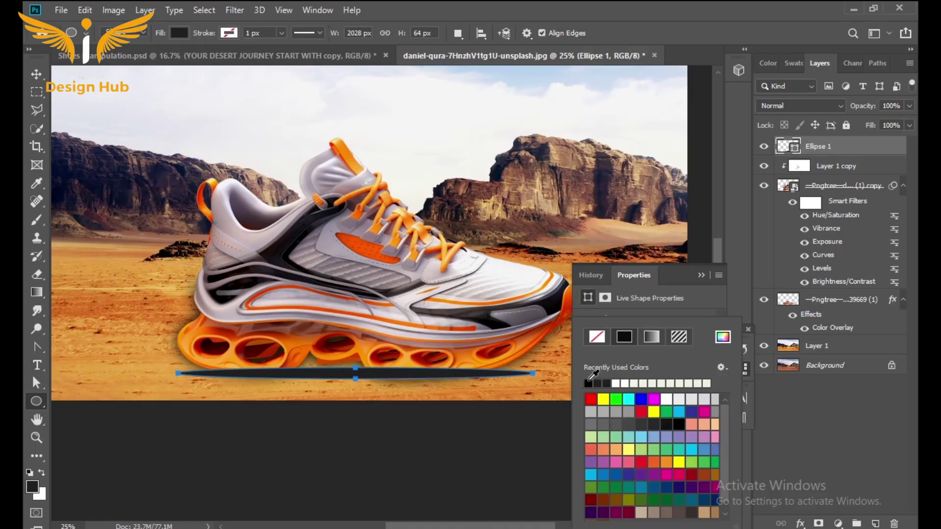
pyautogui.click(588, 383)
# Move the ellipse layer beneath the shoe and its Color Overlay shadow layer, directly above Layer 1.
pyautogui.click(36, 73)
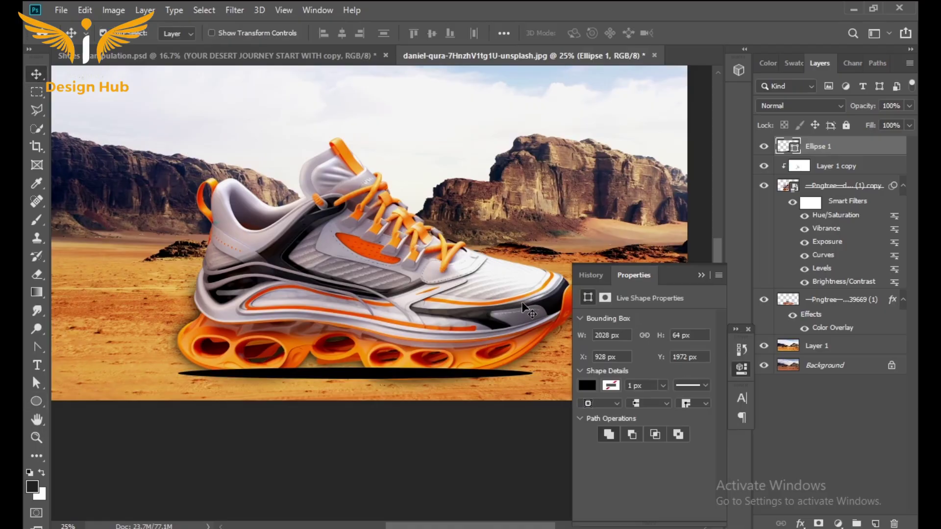
pyautogui.moveTo(404, 292); pyautogui.dragTo(355, 277)
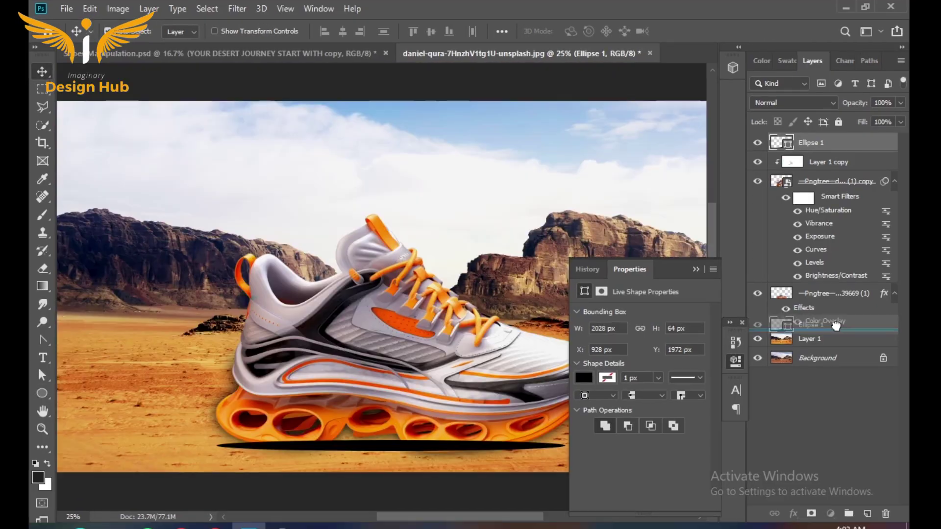
pyautogui.moveTo(818, 146); pyautogui.dragTo(844, 333)
pyautogui.moveTo(419, 428); pyautogui.dragTo(329, 370)
# Start a Field Blur on the black ellipse layer under the shoe.
pyautogui.click(237, 9)
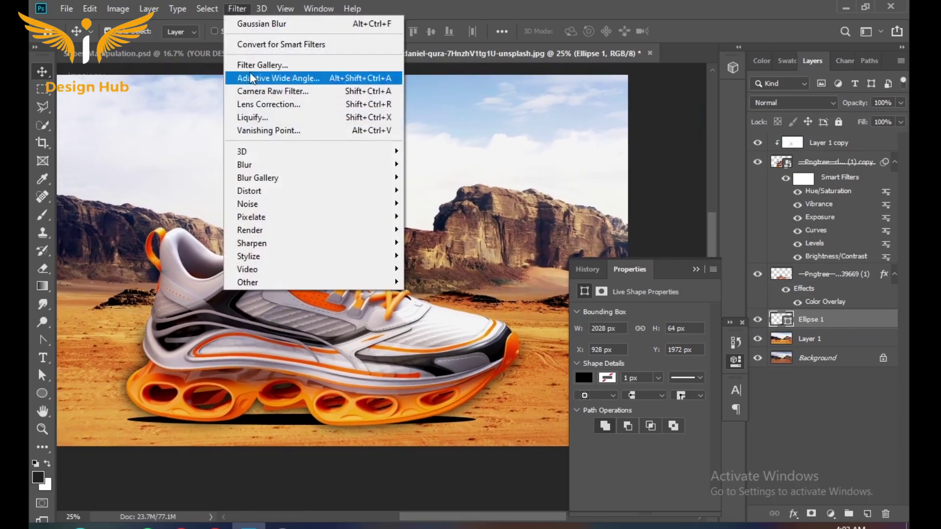
pyautogui.moveTo(269, 178)
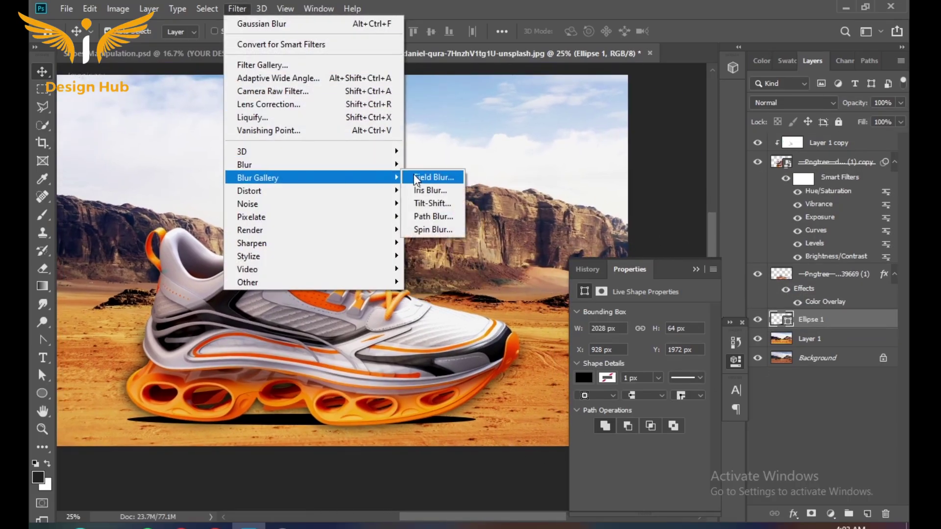
pyautogui.click(433, 177)
pyautogui.click(434, 206)
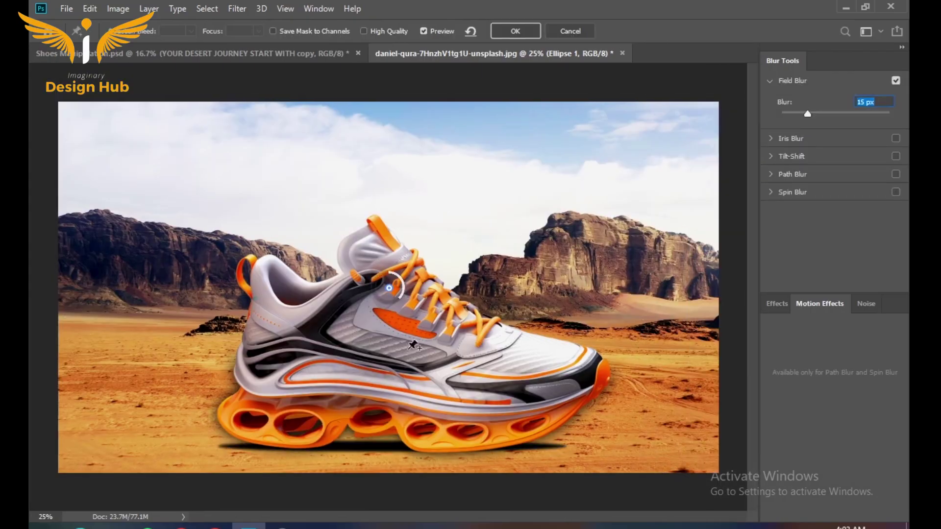
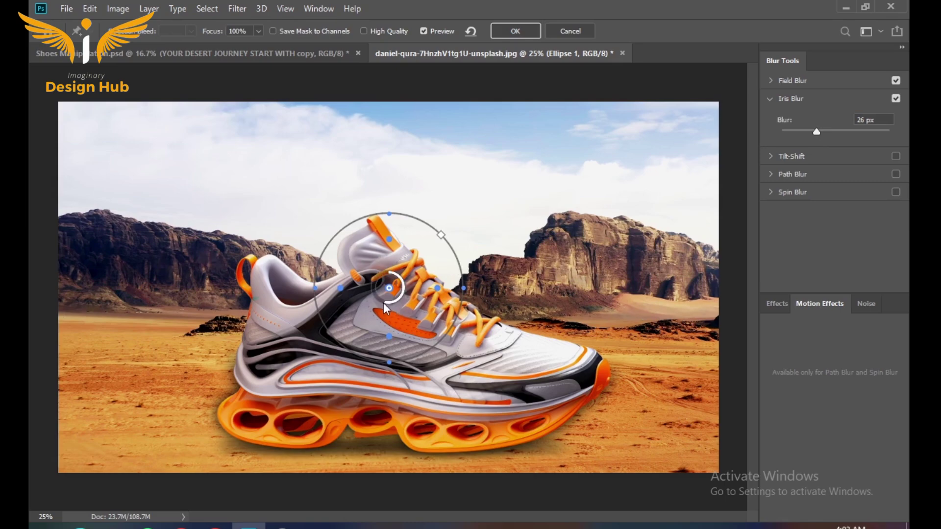
# Lower and rotate the 23 px Iris Blur, and add an 18 px Tilt-Shift with its lines tilted about -2.4° and its outer bands shifted.
pyautogui.moveTo(383, 303); pyautogui.dragTo(396, 366)
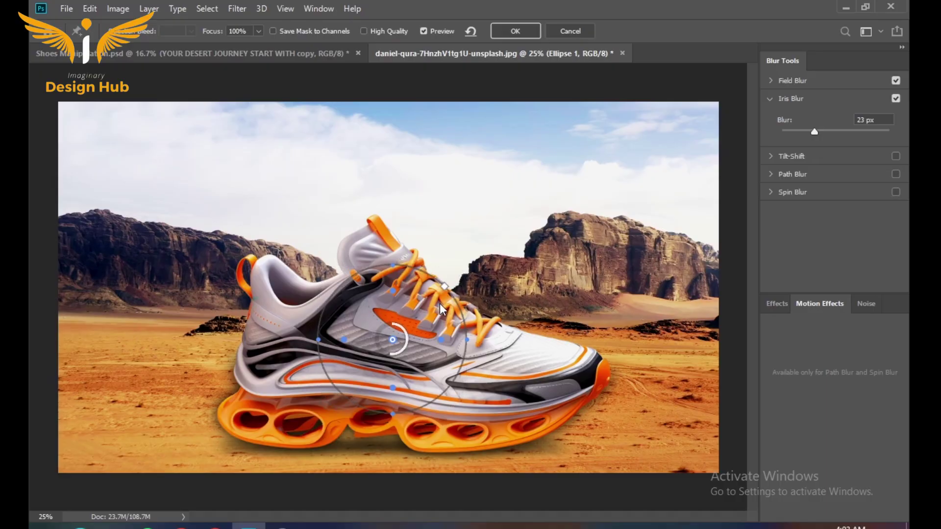
pyautogui.moveTo(465, 340); pyautogui.dragTo(467, 362)
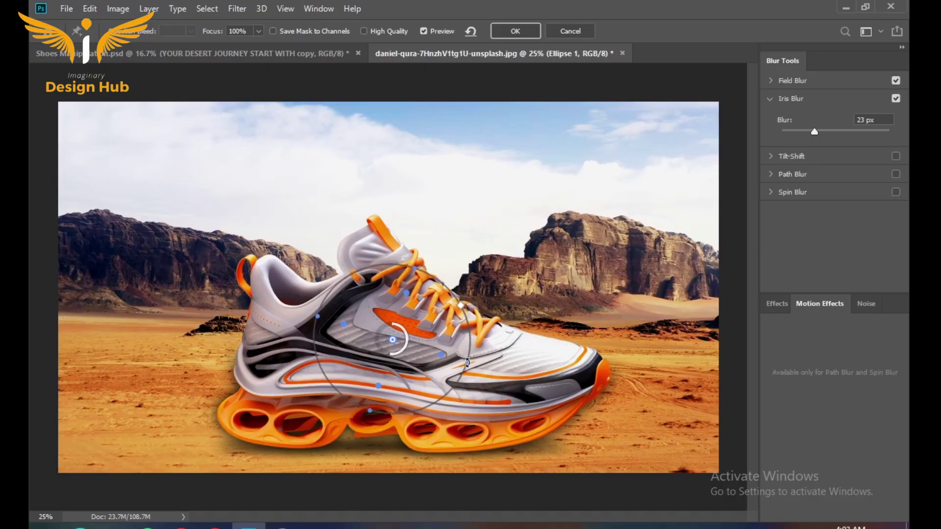
pyautogui.click(769, 157)
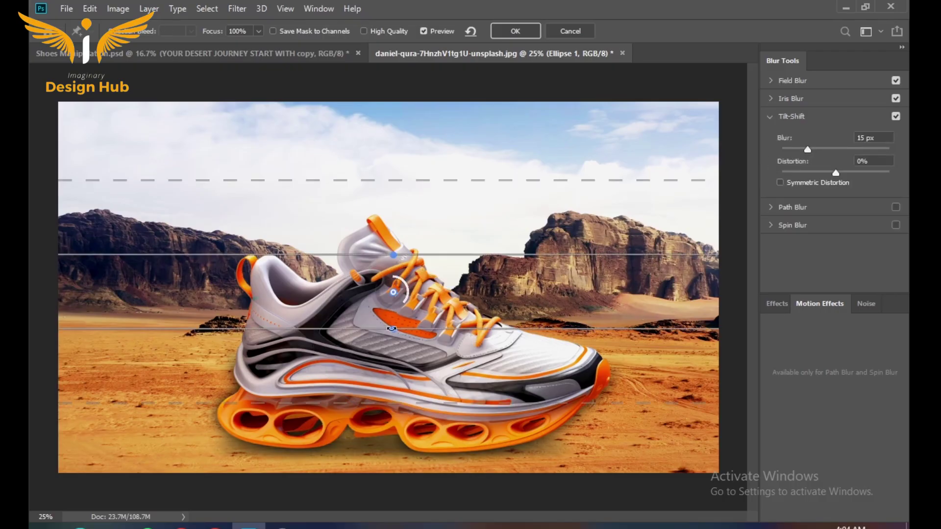
pyautogui.moveTo(393, 335); pyautogui.dragTo(396, 365)
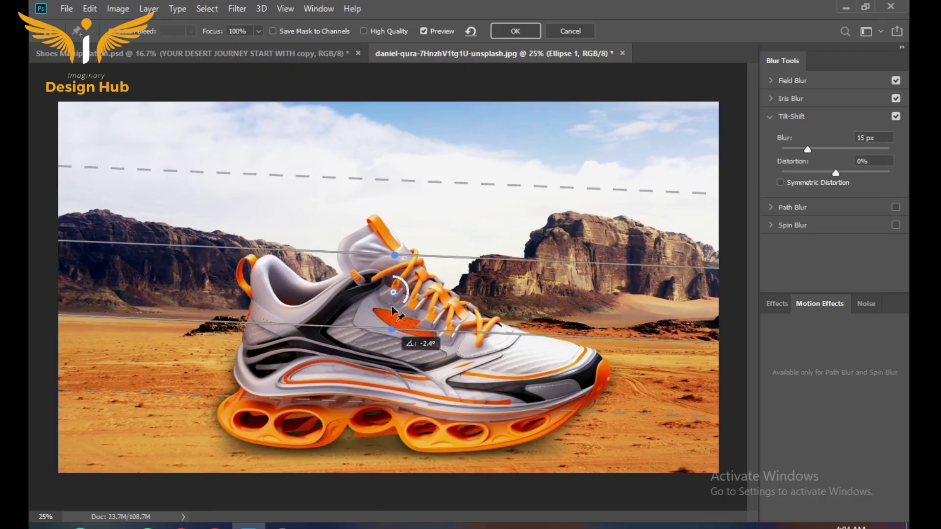
pyautogui.moveTo(397, 192); pyautogui.dragTo(399, 220)
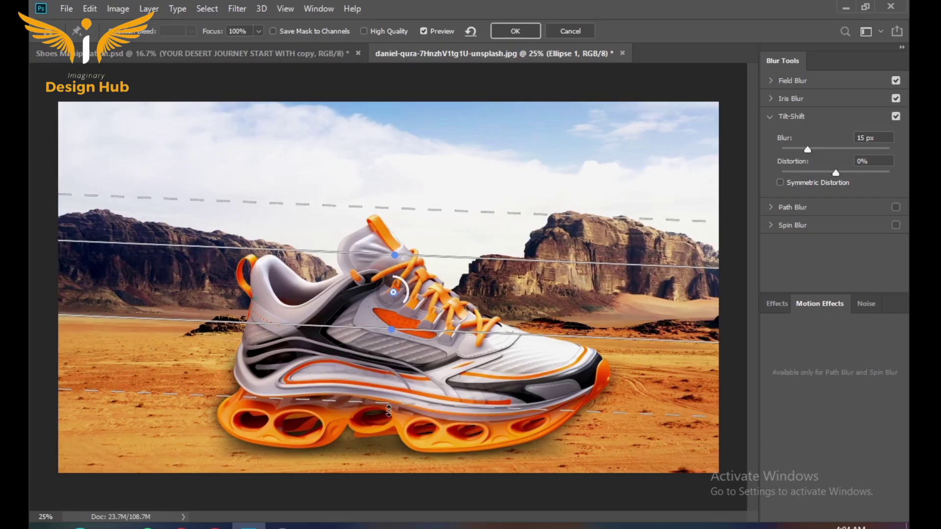
pyautogui.moveTo(389, 404); pyautogui.dragTo(395, 430)
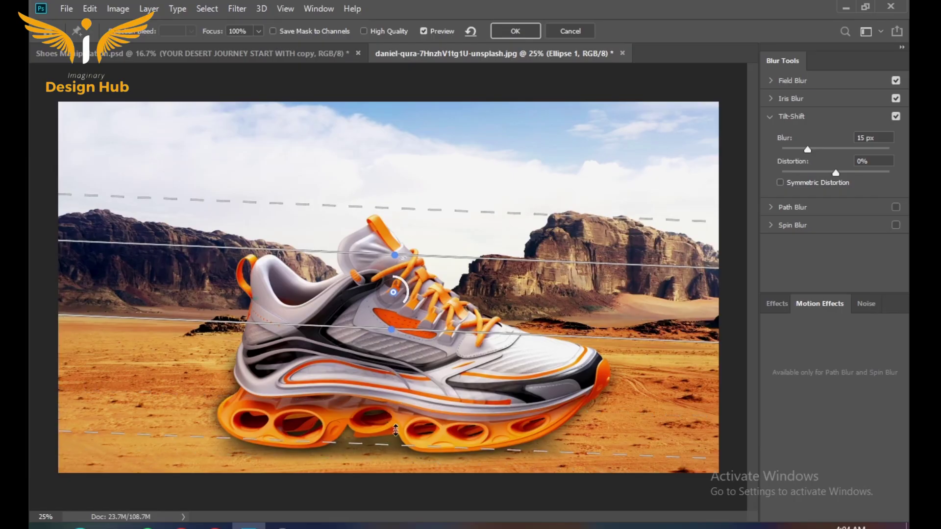
pyautogui.moveTo(408, 308); pyautogui.dragTo(399, 313)
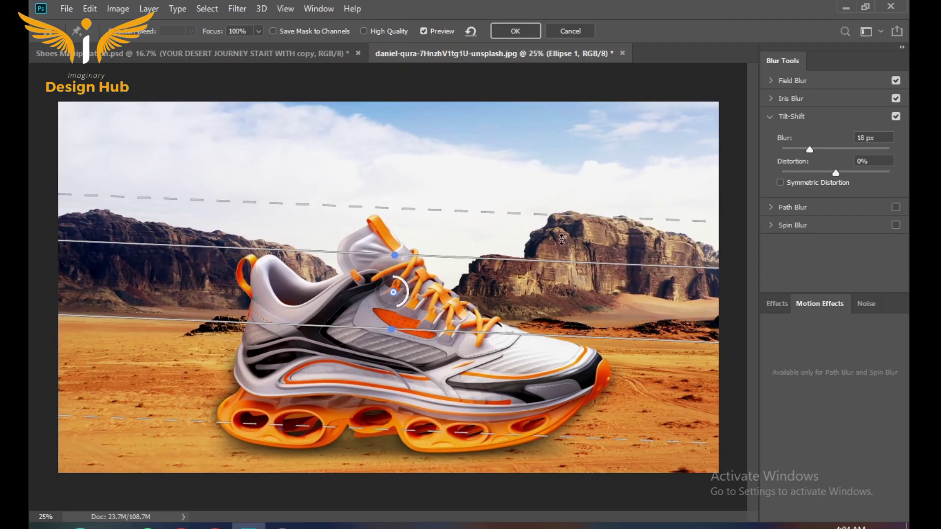
# Add a Path Blur to the ellipse shadow with 67% speed and 3% taper, keeping Edit Blur Shapes off.
pyautogui.click(771, 208)
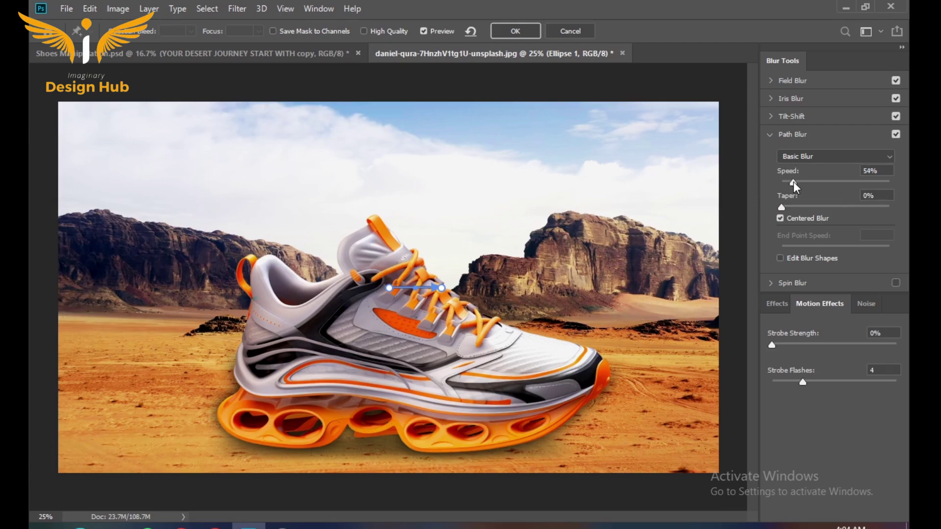
pyautogui.moveTo(793, 182); pyautogui.dragTo(818, 183)
pyautogui.moveTo(781, 208); pyautogui.dragTo(787, 207)
pyautogui.click(779, 258)
pyautogui.click(780, 258)
# Stretch the blur path from the shoe's heel loop to above the toe and bend its middle downward into a curve.
pyautogui.moveTo(440, 291); pyautogui.dragTo(586, 289)
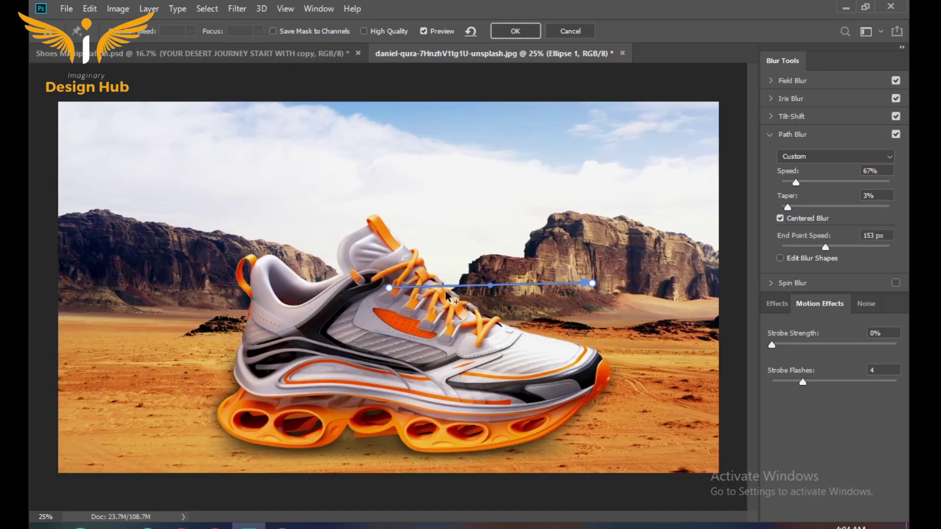
pyautogui.moveTo(491, 287); pyautogui.dragTo(493, 336)
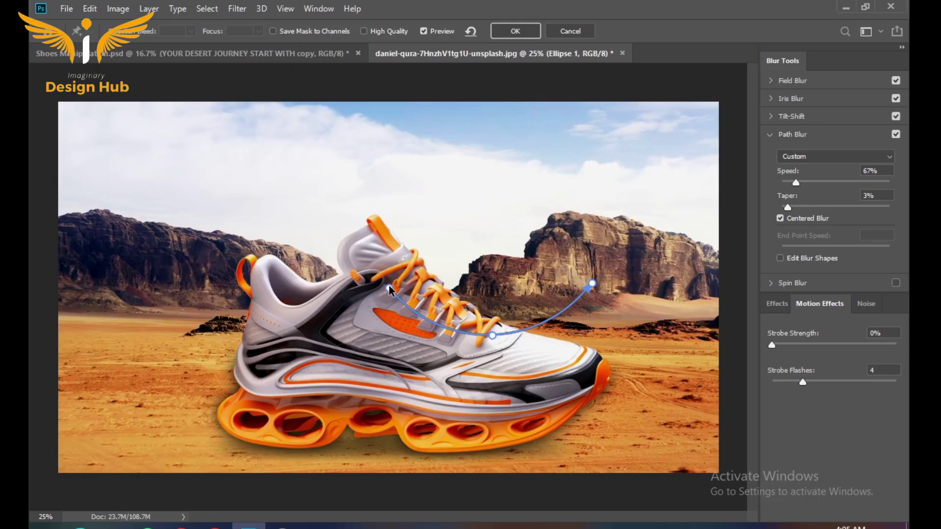
pyautogui.moveTo(389, 287); pyautogui.dragTo(250, 289)
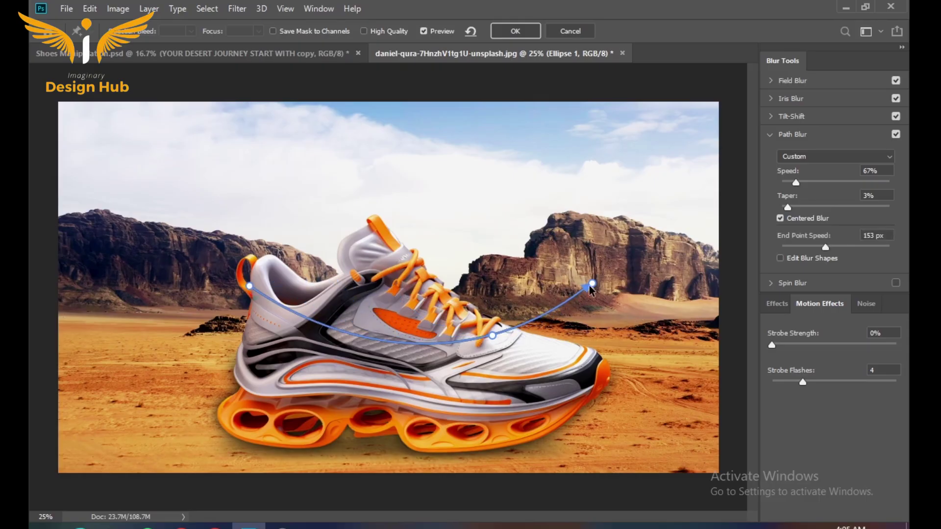
pyautogui.moveTo(591, 284); pyautogui.dragTo(564, 319)
pyautogui.moveTo(492, 336); pyautogui.dragTo(403, 369)
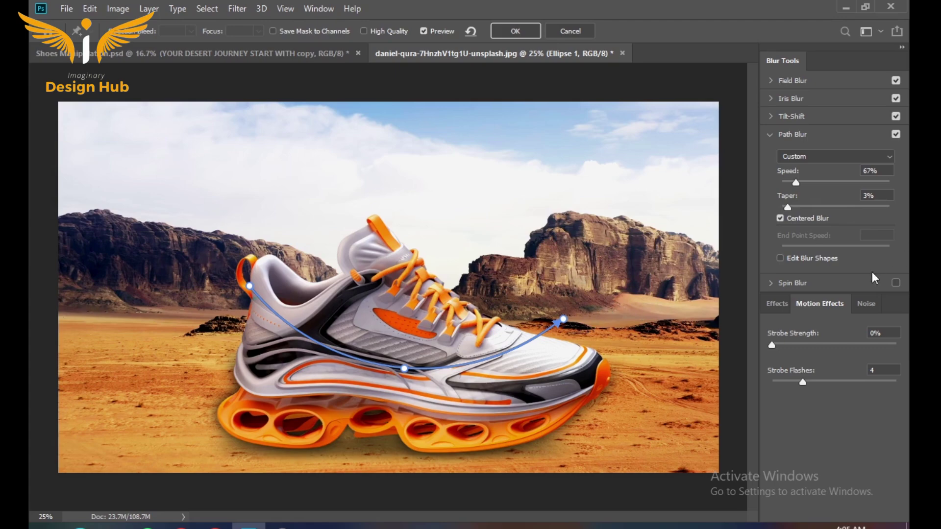
# Set the Path Blur to 111% speed, 7% taper and 13% strobe strength, adjust the strobe flashes, and apply all the blurs.
pyautogui.moveTo(787, 208); pyautogui.dragTo(806, 181)
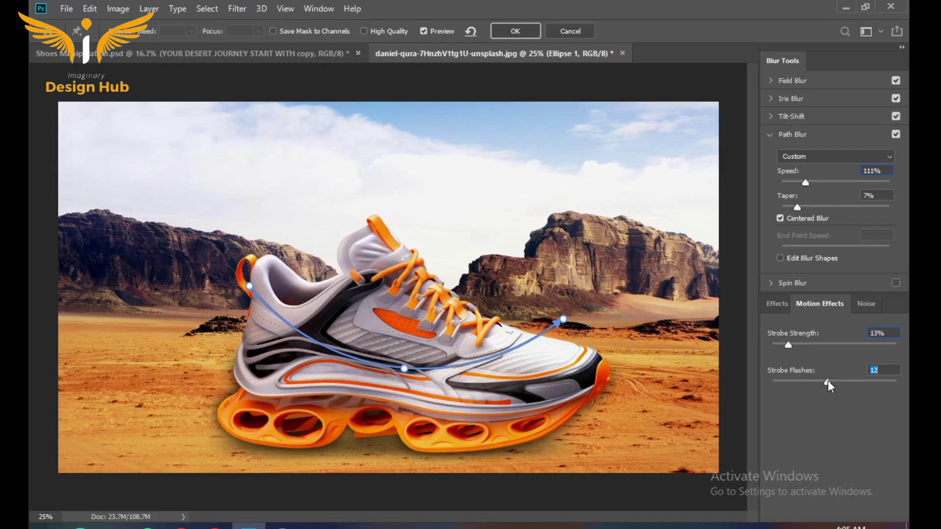
pyautogui.moveTo(828, 381); pyautogui.dragTo(808, 382)
pyautogui.click(519, 32)
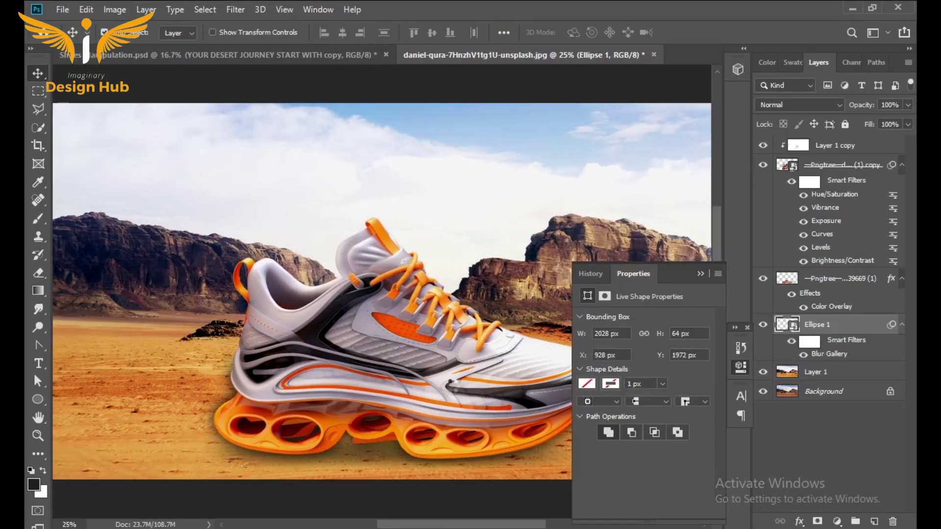
# Rasterize the blurred Ellipse 1 layer so that it can be erased.
pyautogui.click(699, 275)
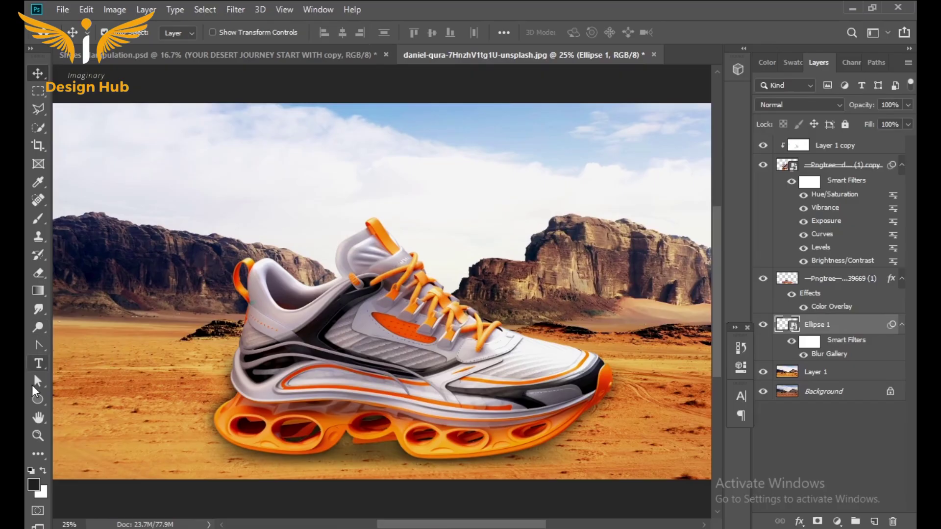
pyautogui.click(38, 273)
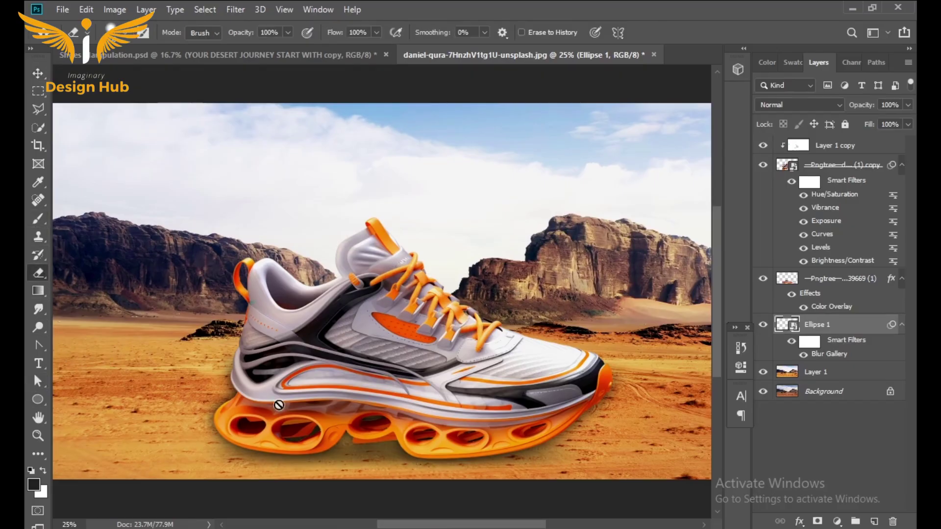
pyautogui.click(322, 458)
pyautogui.click(447, 221)
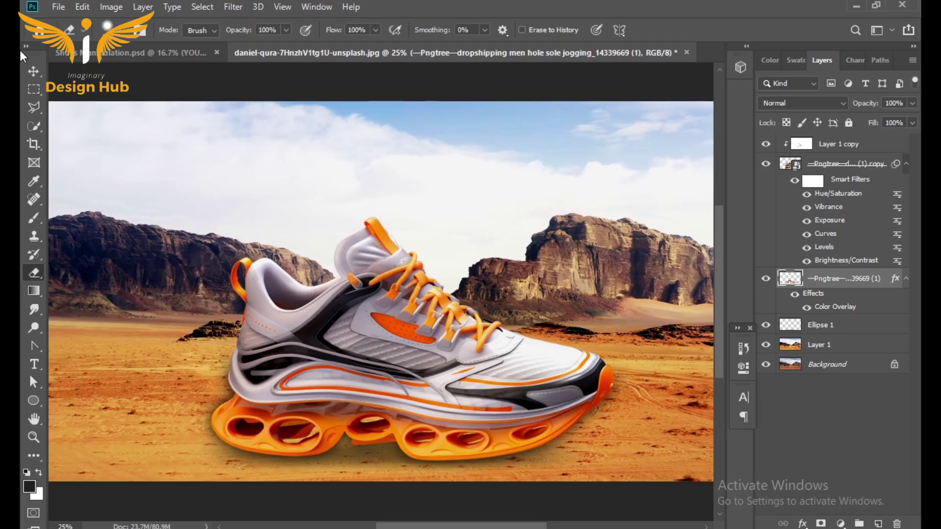
# Erase excess shadow on the Ellipse 1 layer around the shoe's heel, and select the Color Overlay shadow layer above it.
pyautogui.click(32, 73)
pyautogui.click(828, 326)
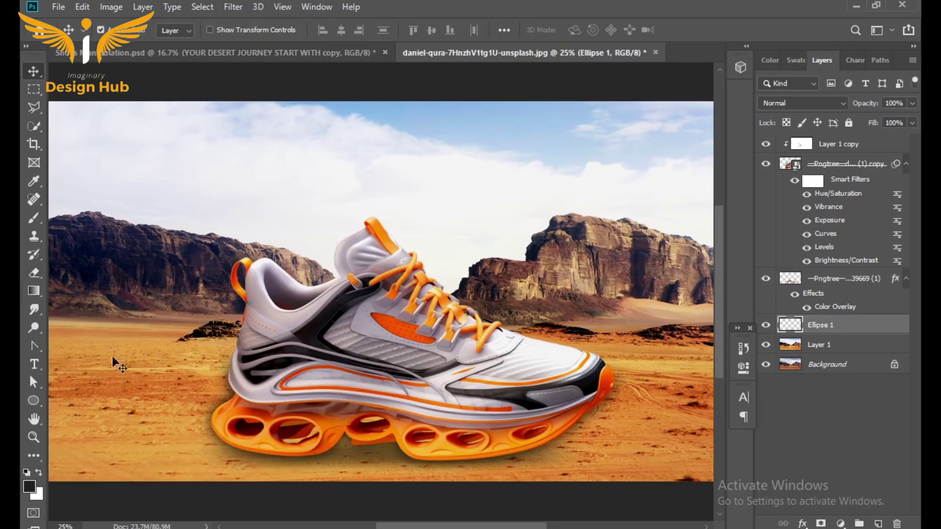
pyautogui.click(34, 273)
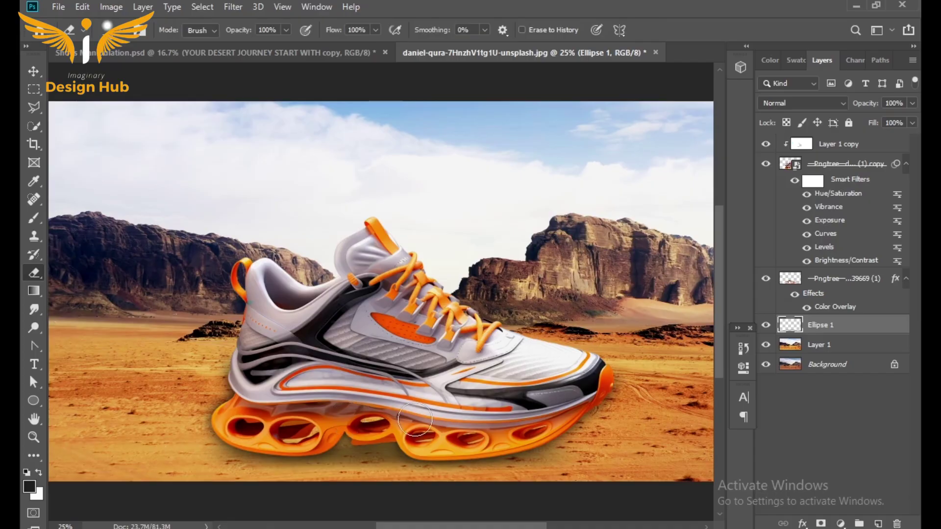
pyautogui.moveTo(272, 392); pyautogui.dragTo(236, 395)
pyautogui.click(817, 287)
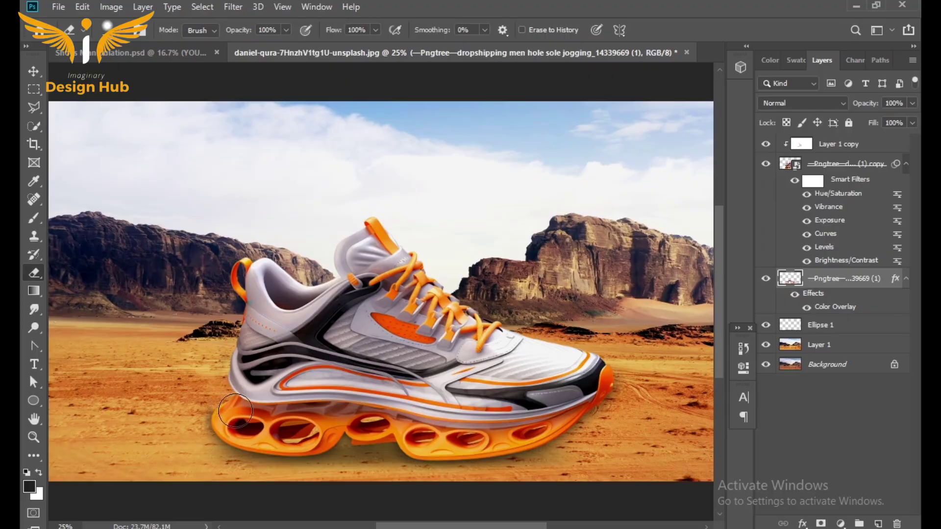
# Rasterize the color-corrected shoe copy layer for work with the Dodge tool.
pyautogui.press('z')
pyautogui.keyDown('alt'); pyautogui.click(450, 357); pyautogui.keyUp('alt')
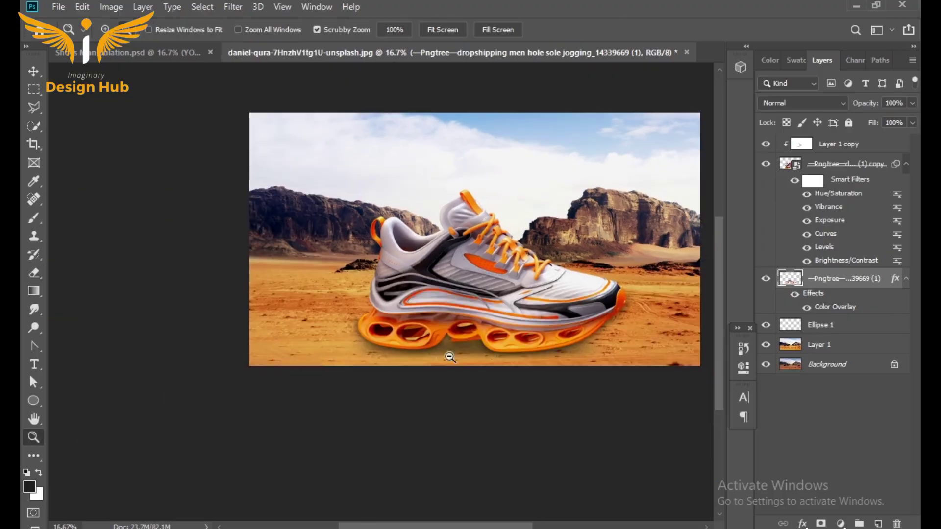
pyautogui.keyDown('alt'); pyautogui.click(424, 249); pyautogui.keyUp('alt')
pyautogui.click(410, 260)
pyautogui.click(439, 283)
pyautogui.keyDown('alt'); pyautogui.click(440, 284); pyautogui.keyUp('alt')
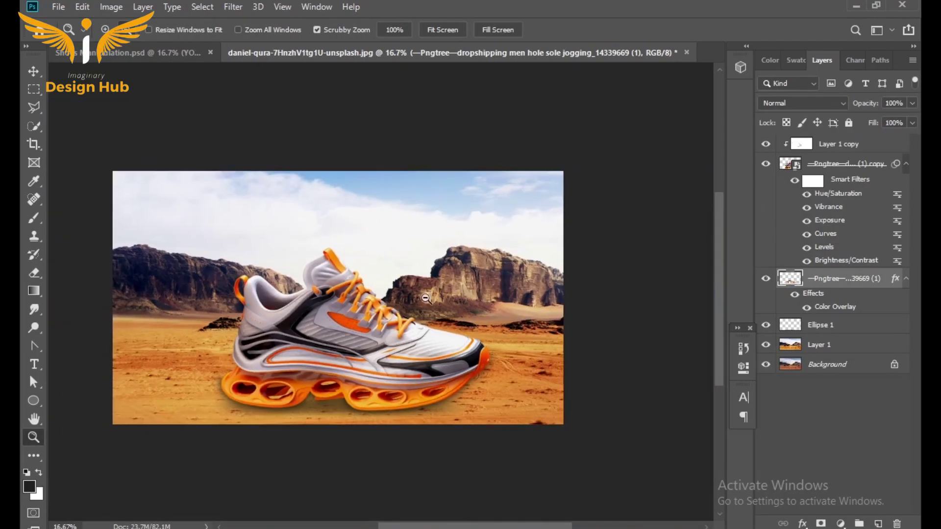
pyautogui.click(33, 71)
pyautogui.click(370, 362)
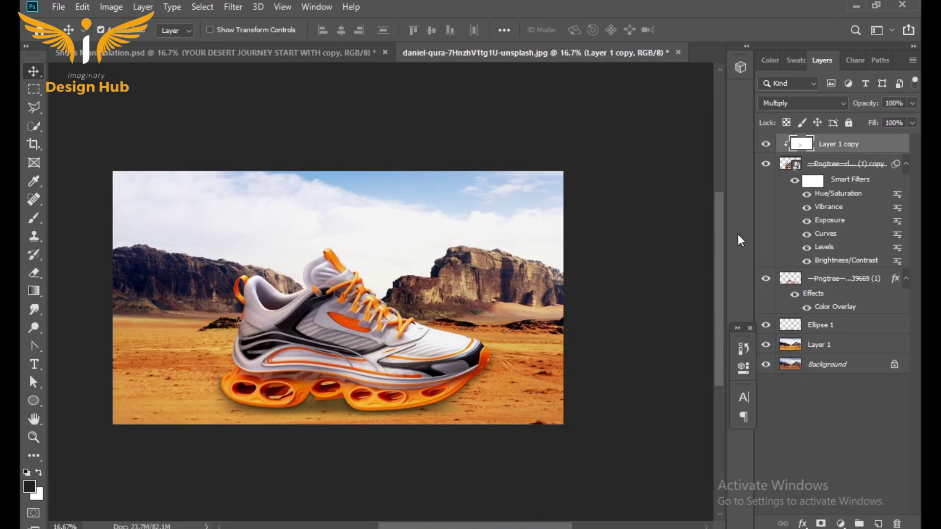
pyautogui.click(851, 169)
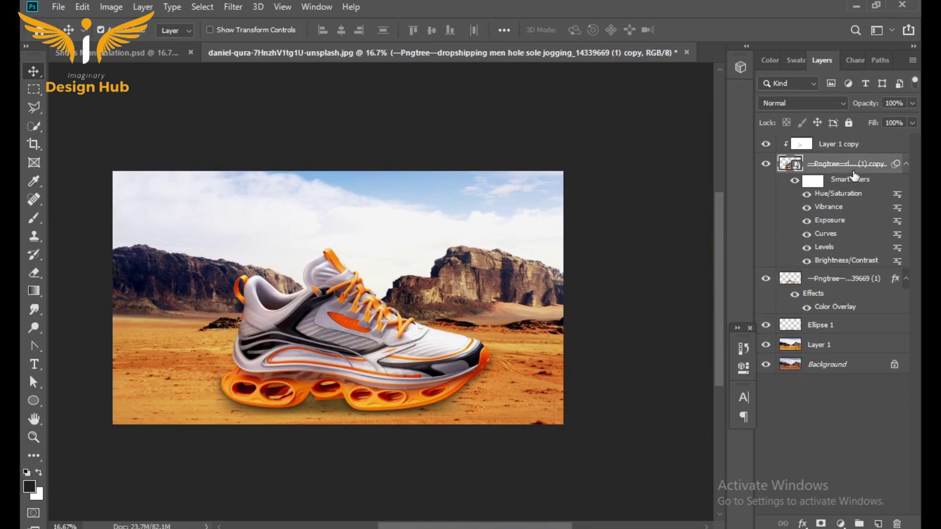
pyautogui.click(33, 328)
pyautogui.click(321, 331)
pyautogui.click(448, 218)
# Dodge the shoe's upper, heel and toe in the midtones at 50% exposure, using a smaller brush for the finer areas.
pyautogui.moveTo(415, 338)
pyautogui.mouseDown()
pyautogui.moveTo(443, 338)
pyautogui.moveTo(414, 316)
pyautogui.moveTo(369, 313)
pyautogui.moveTo(333, 329)
pyautogui.moveTo(314, 318)
pyautogui.mouseUp()
pyautogui.moveTo(231, 338)
pyautogui.mouseDown()
pyautogui.moveTo(237, 317)
pyautogui.moveTo(237, 344)
pyautogui.moveTo(264, 306)
pyautogui.mouseUp()
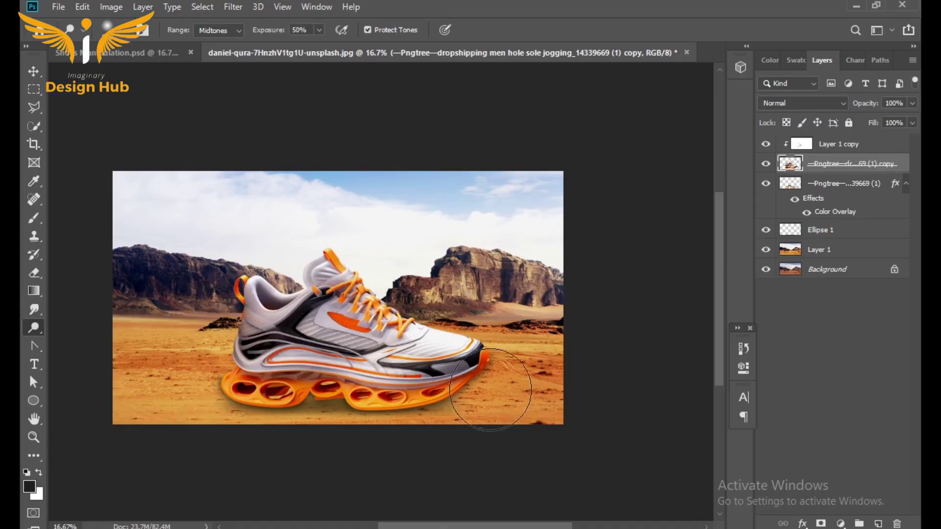
pyautogui.press('[')
pyautogui.press('[')
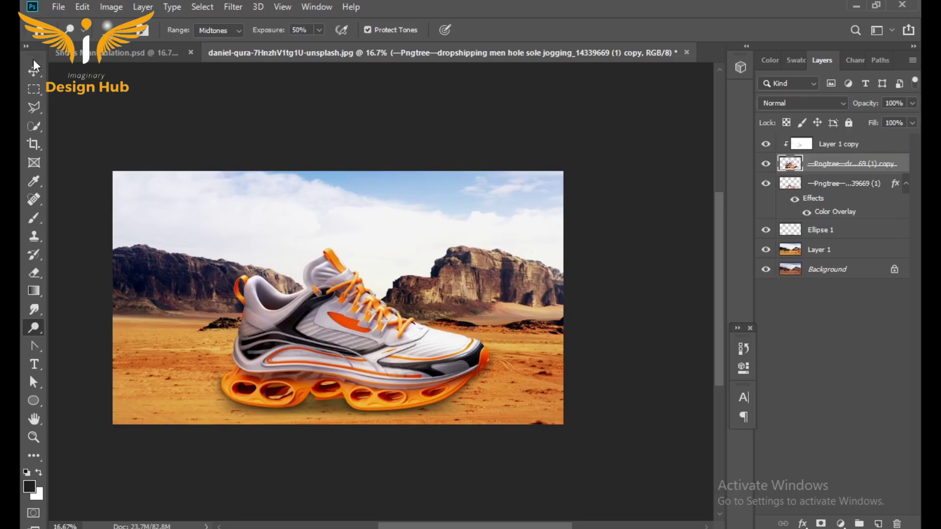
# Draw a second flat ellipse of about 1852 by 59 px under the sole, directly above Ellipse 1, and fill it with black.
pyautogui.press('v')
pyautogui.press('z')
pyautogui.click(373, 394)
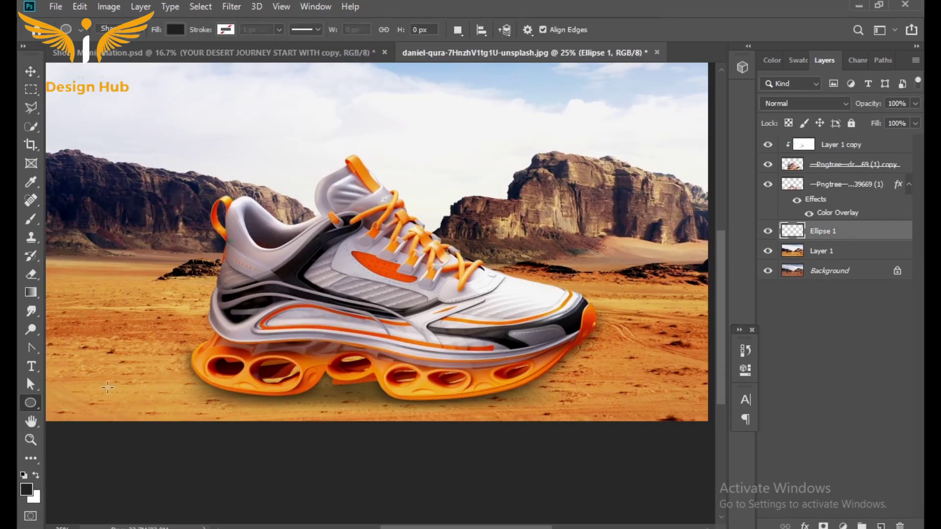
pyautogui.moveTo(205, 396); pyautogui.dragTo(530, 403)
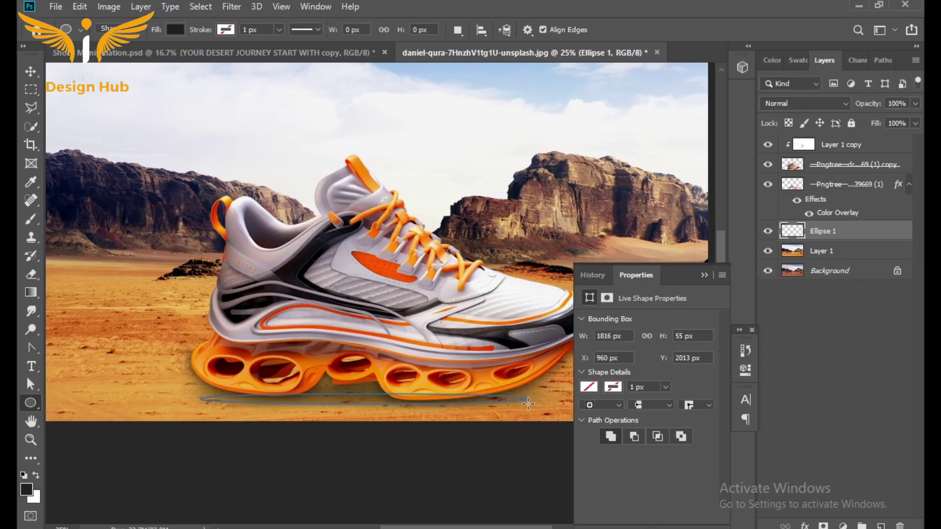
pyautogui.click(588, 387)
pyautogui.click(589, 384)
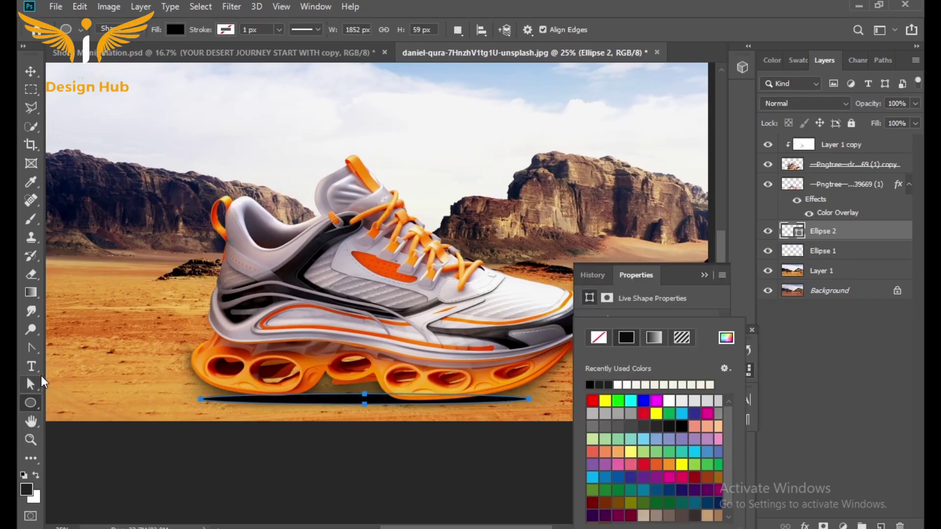
# Convert the two end points of the new black ellipse to corner points.
pyautogui.click(31, 348)
pyautogui.click(31, 348)
pyautogui.click(201, 399)
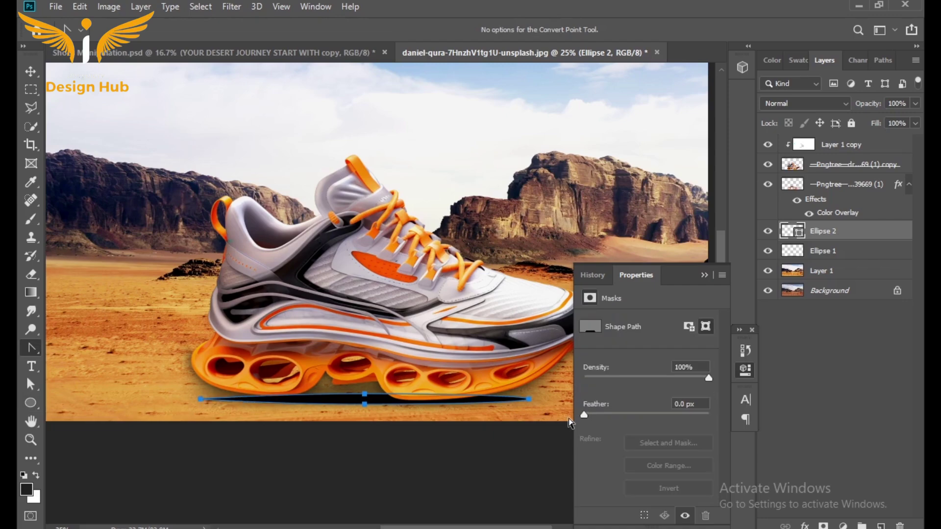
pyautogui.click(528, 399)
# Feather the new ellipse by 18.5 px and compare the shadow with its layer hidden and shown.
pyautogui.moveTo(585, 414); pyautogui.dragTo(649, 418)
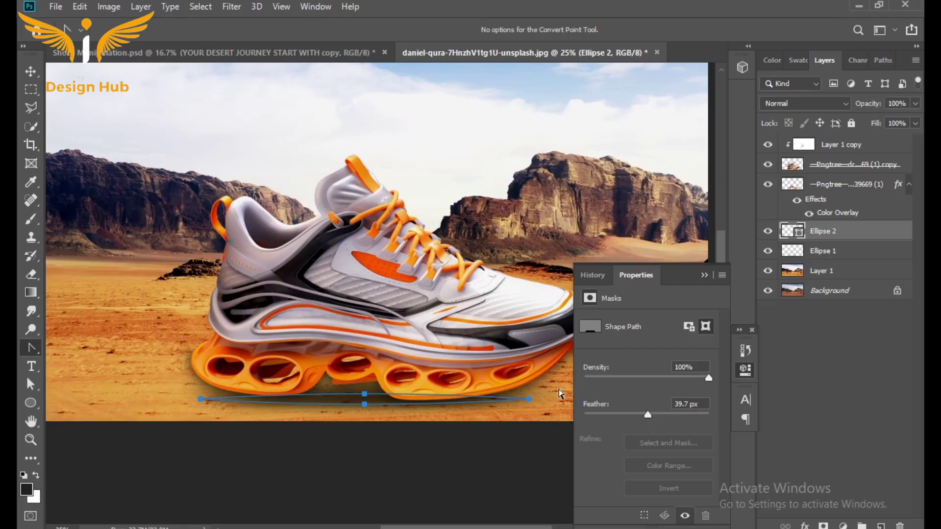
pyautogui.click(32, 69)
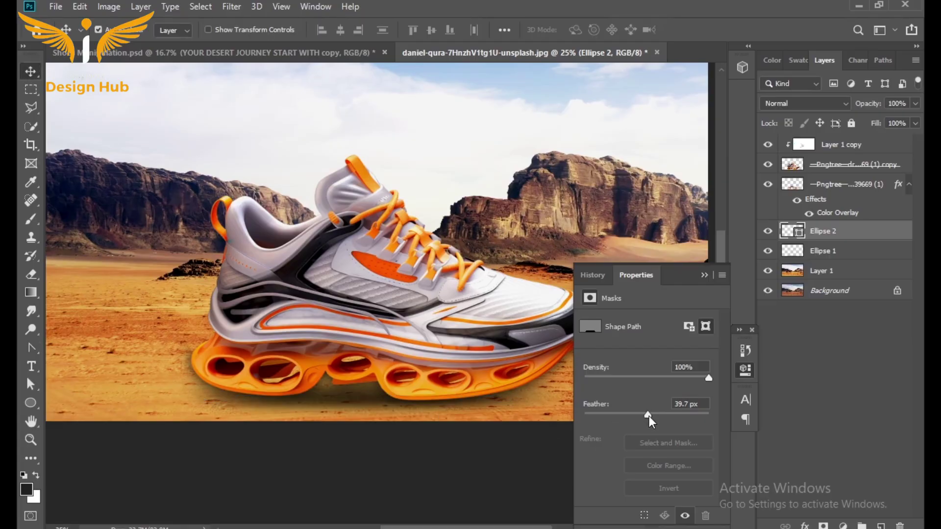
pyautogui.moveTo(649, 416)
pyautogui.mouseDown()
pyautogui.moveTo(617, 418)
pyautogui.moveTo(640, 420)
pyautogui.mouseUp()
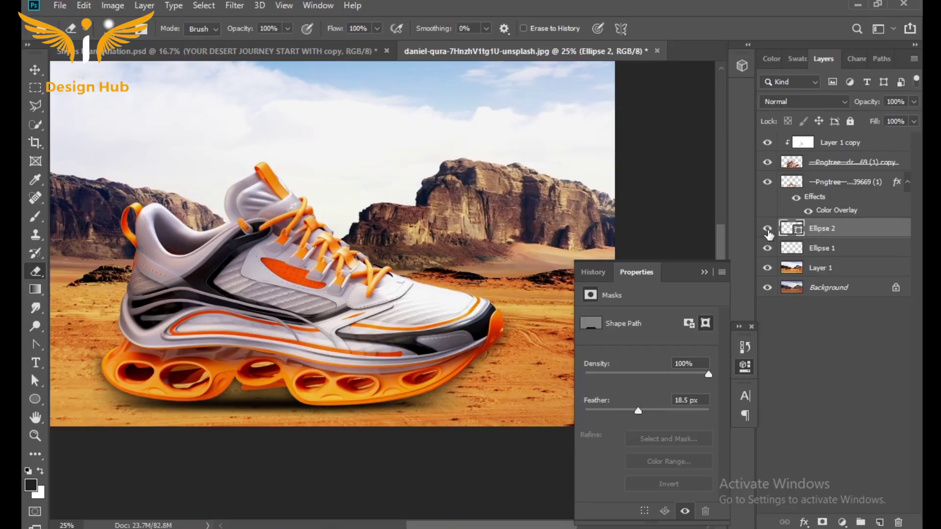
pyautogui.click(768, 229)
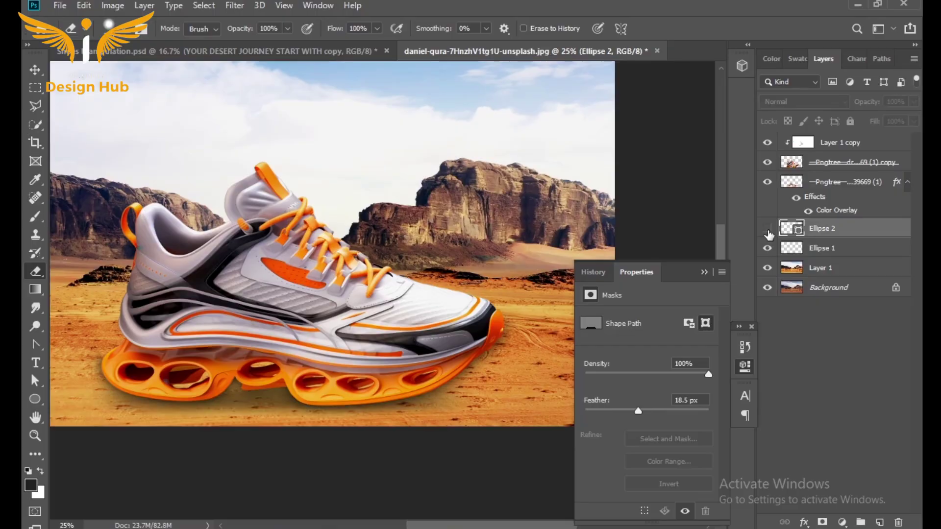
pyautogui.click(767, 230)
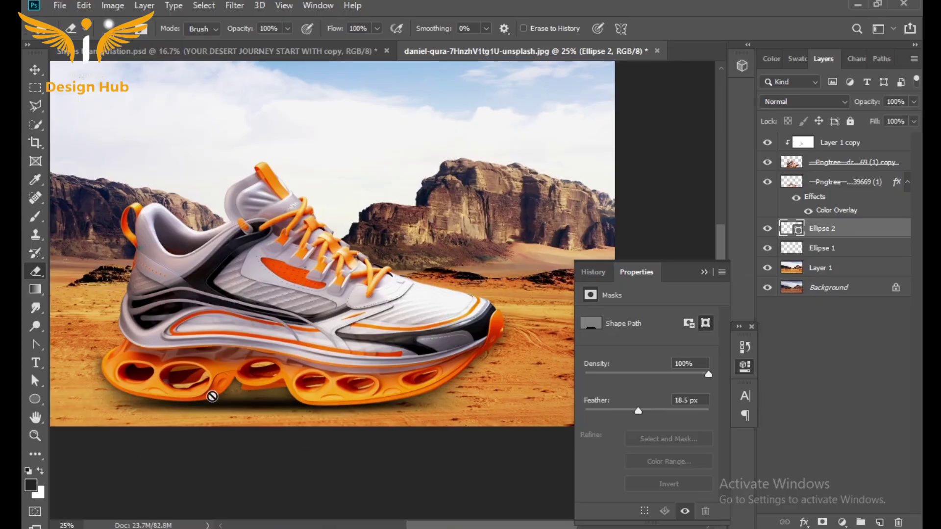
# Rasterize the Ellipse 2 shadow and erase its dark patch beneath the gap in the middle of the sole, using a larger soft brush.
pyautogui.click(230, 402)
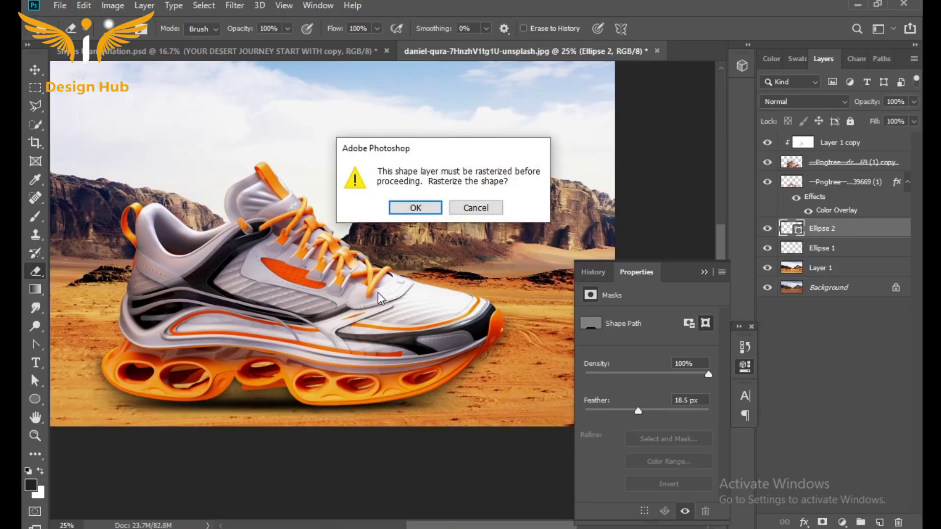
pyautogui.click(417, 206)
pyautogui.press(']')
pyautogui.press(']')
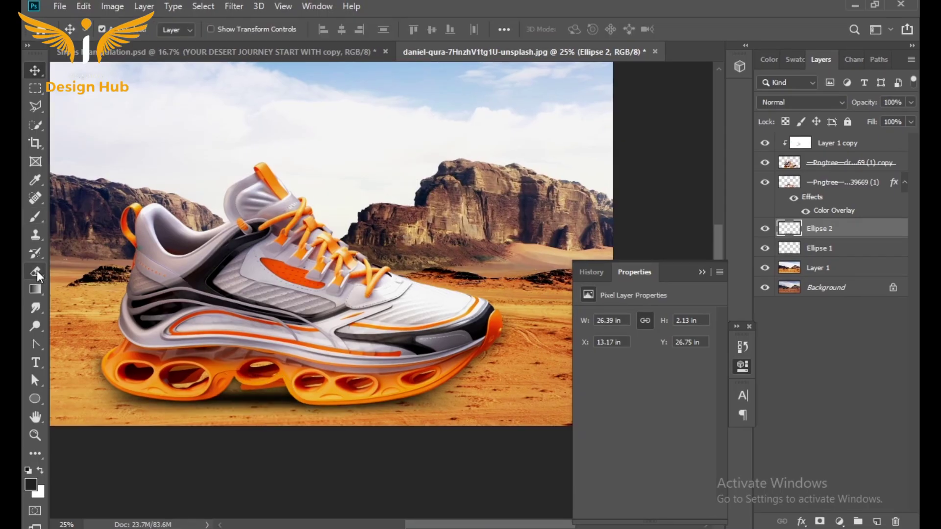
pyautogui.click(35, 271)
pyautogui.press(']')
pyautogui.click(250, 376)
pyautogui.moveTo(250, 376)
pyautogui.mouseDown()
pyautogui.moveTo(240, 380)
pyautogui.moveTo(250, 367)
pyautogui.moveTo(272, 378)
pyautogui.moveTo(231, 446)
pyautogui.moveTo(247, 380)
pyautogui.moveTo(367, 448)
pyautogui.mouseUp()
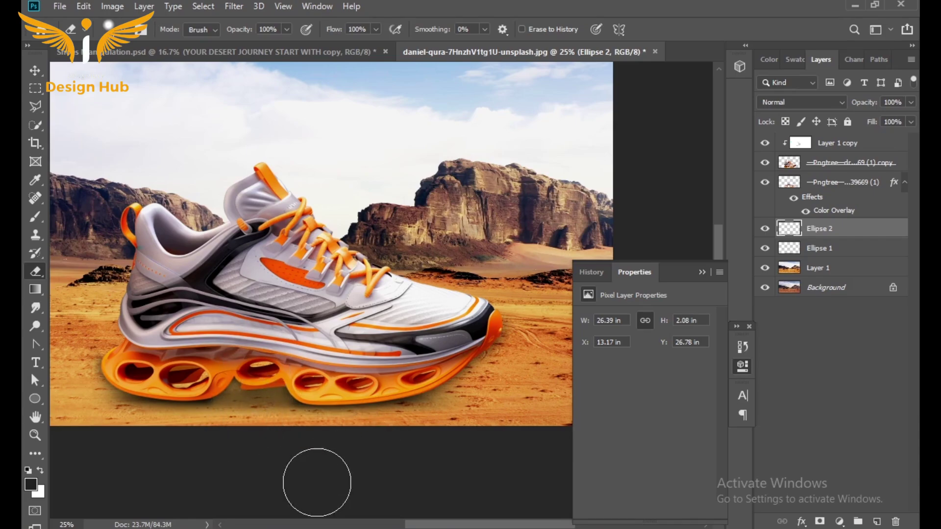
# Touch up the edge of the Ellipse 2 shadow beneath the sole with the eraser.
pyautogui.press('z')
pyautogui.keyDown('alt'); pyautogui.click(314, 440); pyautogui.keyUp('alt')
pyautogui.click(332, 284)
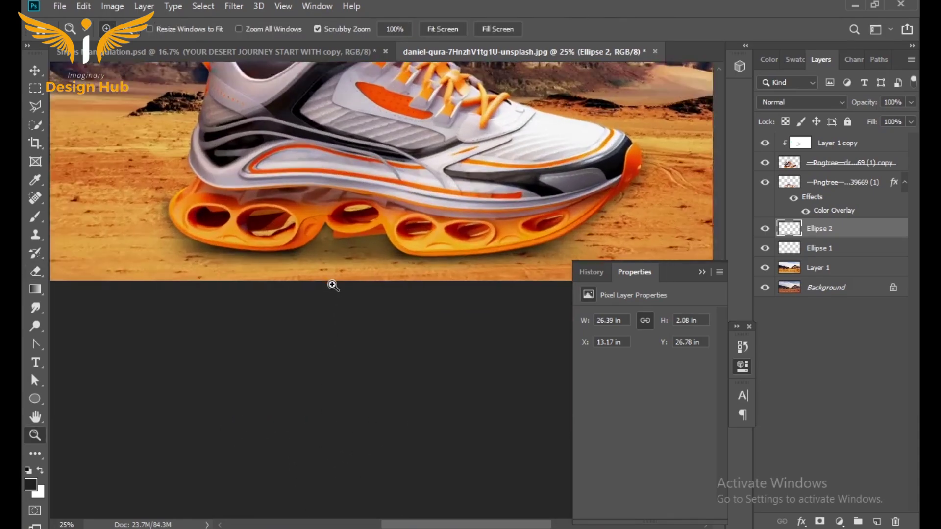
pyautogui.click(331, 279)
pyautogui.click(332, 279)
pyautogui.press('e')
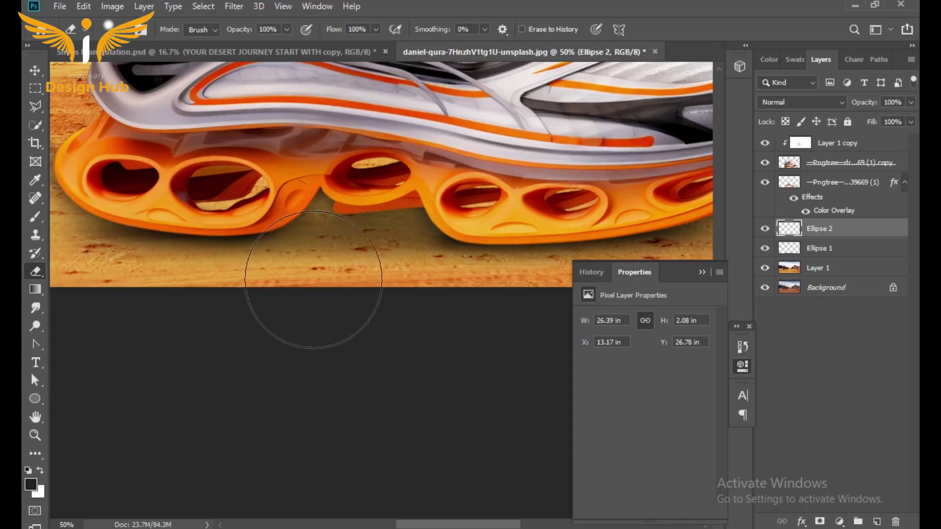
pyautogui.press('z')
pyautogui.keyDown('alt'); pyautogui.click(366, 257); pyautogui.keyUp('alt')
pyautogui.keyDown('alt'); pyautogui.click(367, 270); pyautogui.keyUp('alt')
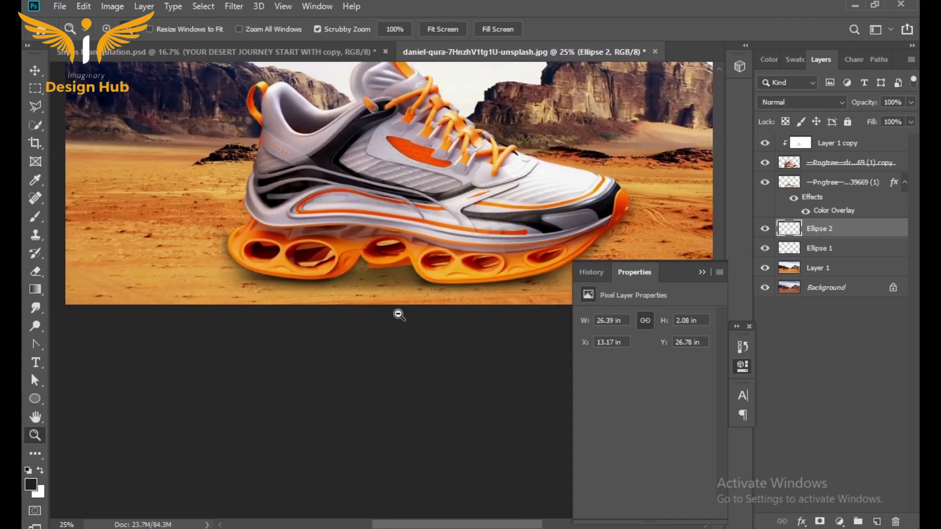
pyautogui.keyDown('alt'); pyautogui.click(398, 314); pyautogui.keyUp('alt')
pyautogui.click(404, 305)
pyautogui.click(404, 305)
pyautogui.press('e')
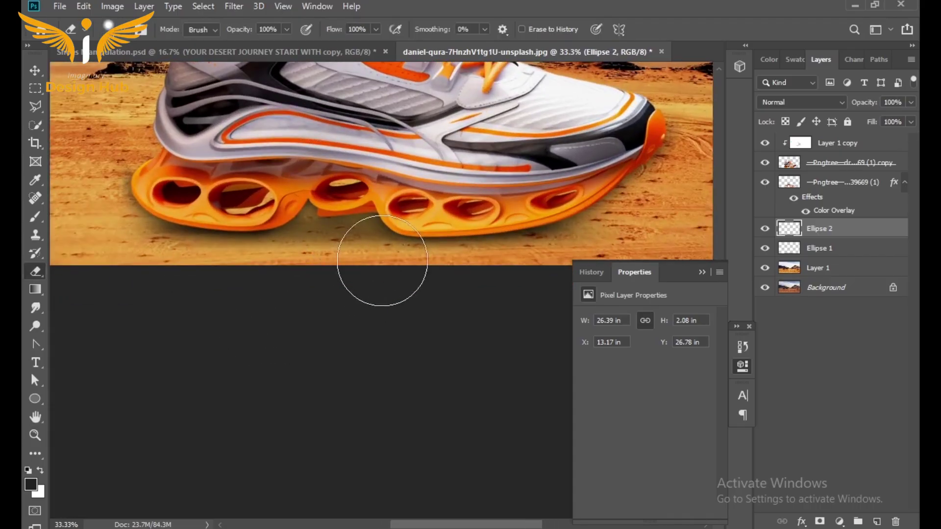
pyautogui.press('z')
pyautogui.keyDown('alt'); pyautogui.click(363, 244); pyautogui.keyUp('alt')
pyautogui.keyDown('alt'); pyautogui.click(364, 244); pyautogui.keyUp('alt')
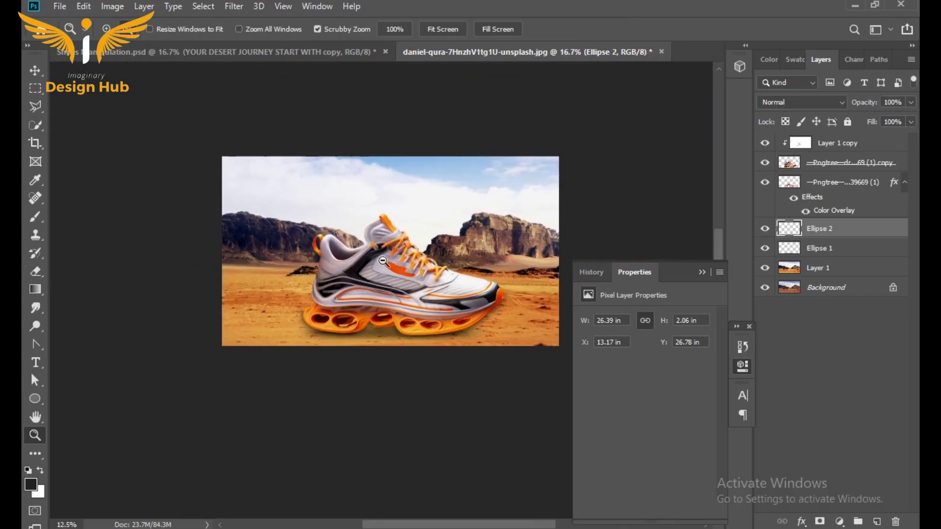
# Examine the shoe and its ground shadow in close-up and in the full composition.
pyautogui.click(411, 296)
pyautogui.click(426, 323)
pyautogui.click(447, 377)
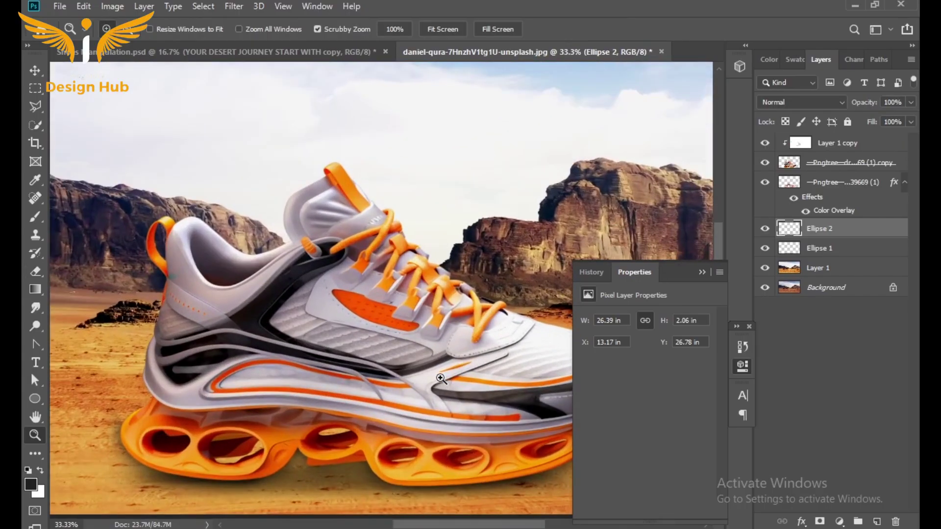
pyautogui.keyDown('alt'); pyautogui.click(443, 377); pyautogui.keyUp('alt')
pyautogui.keyDown('alt'); pyautogui.click(441, 378); pyautogui.keyUp('alt')
pyautogui.press('e')
pyautogui.moveTo(381, 197); pyautogui.dragTo(396, 321)
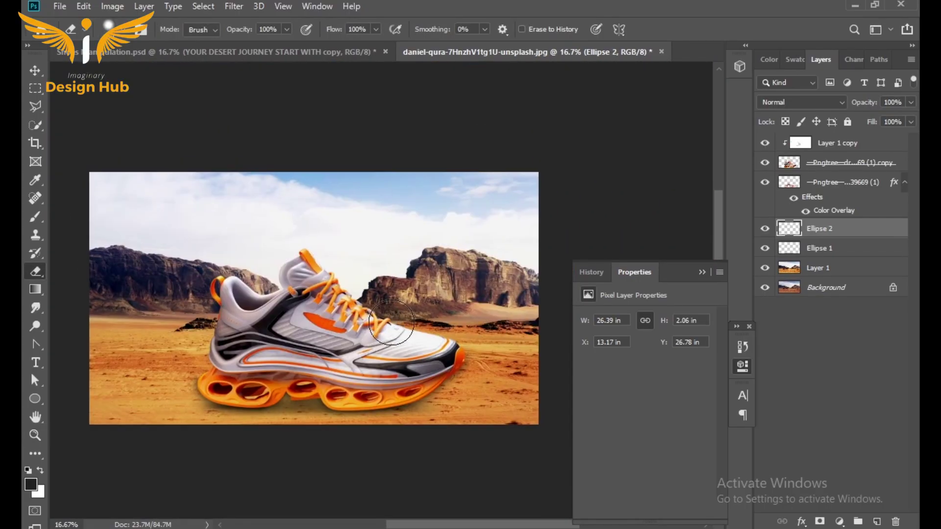
pyautogui.press('z')
pyautogui.click(373, 338)
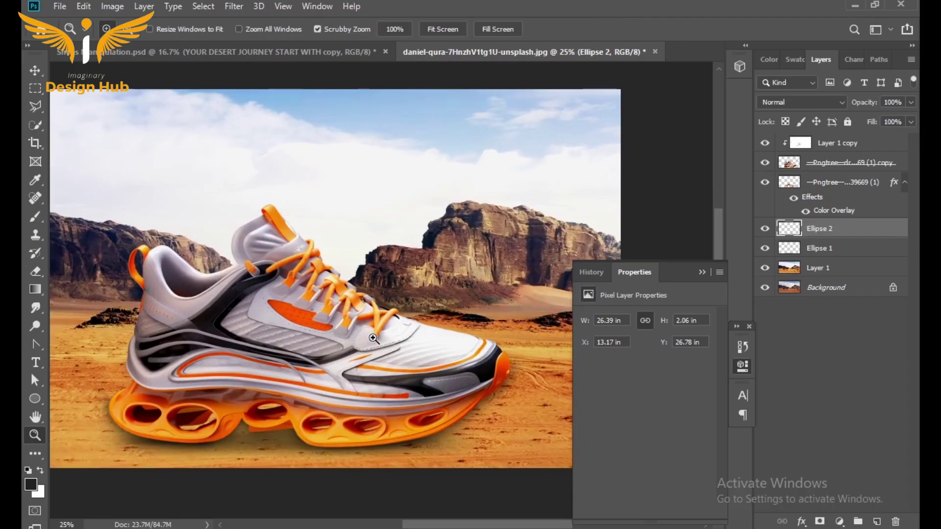
pyautogui.press('e')
pyautogui.scroll(-1, 373, 338)
pyautogui.moveTo(364, 247); pyautogui.dragTo(371, 293)
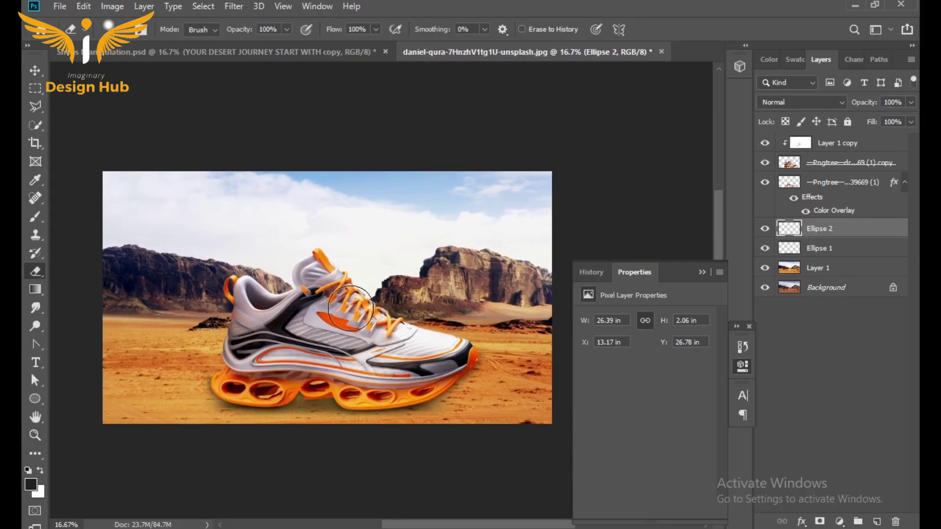
# Add the text "YOUR JOURNEY START WITH" in black 100 pt Arial in the sky above the shoe.
pyautogui.click(35, 71)
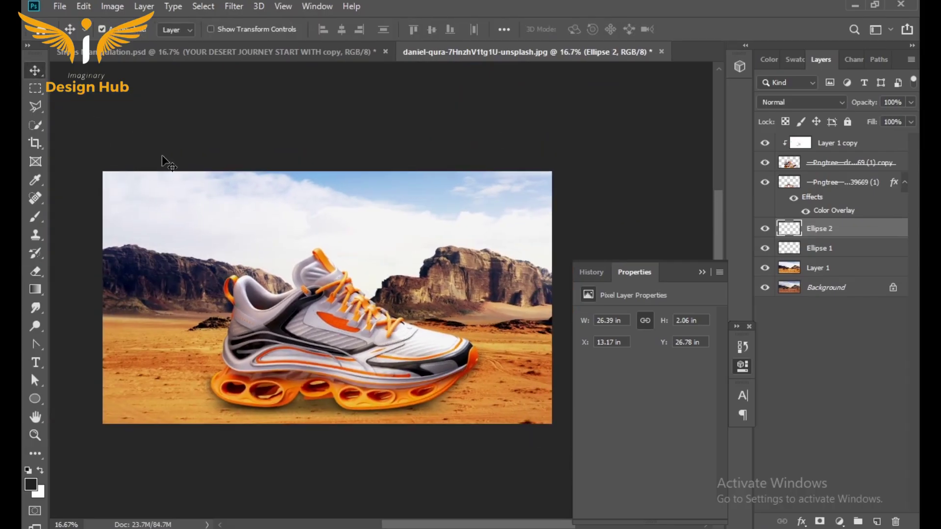
pyautogui.click(35, 362)
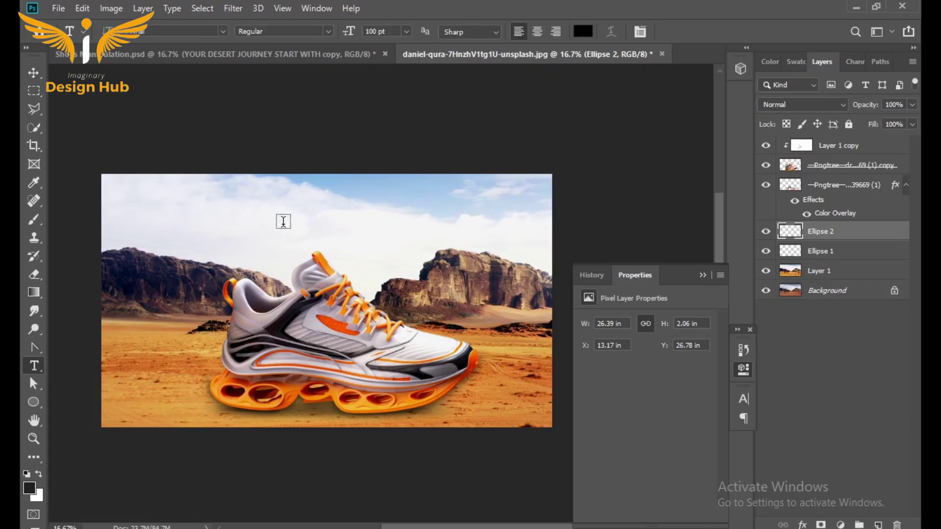
pyautogui.click(283, 222)
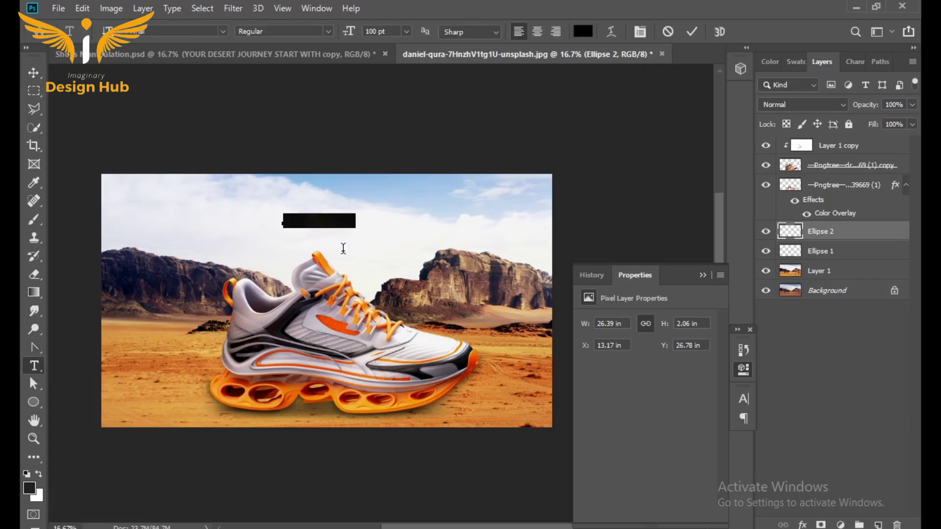
pyautogui.press('BackSpace')
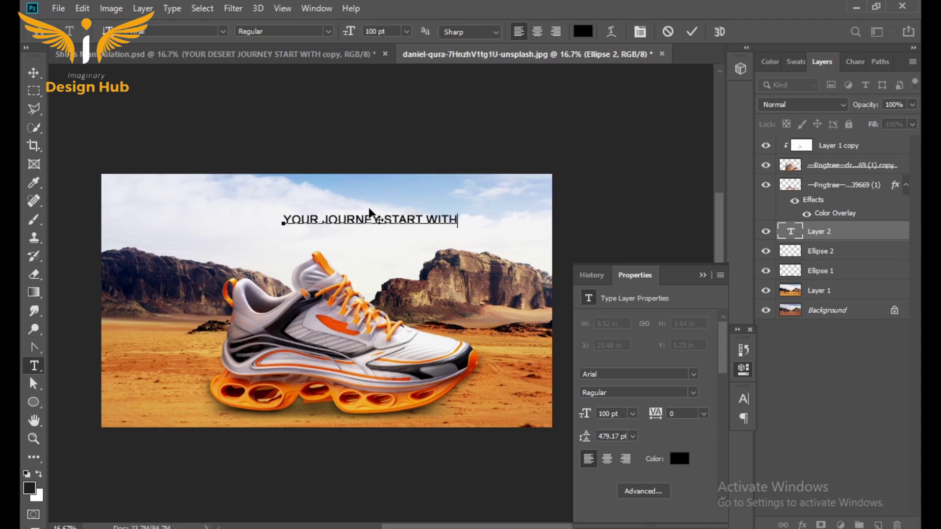
pyautogui.click(35, 74)
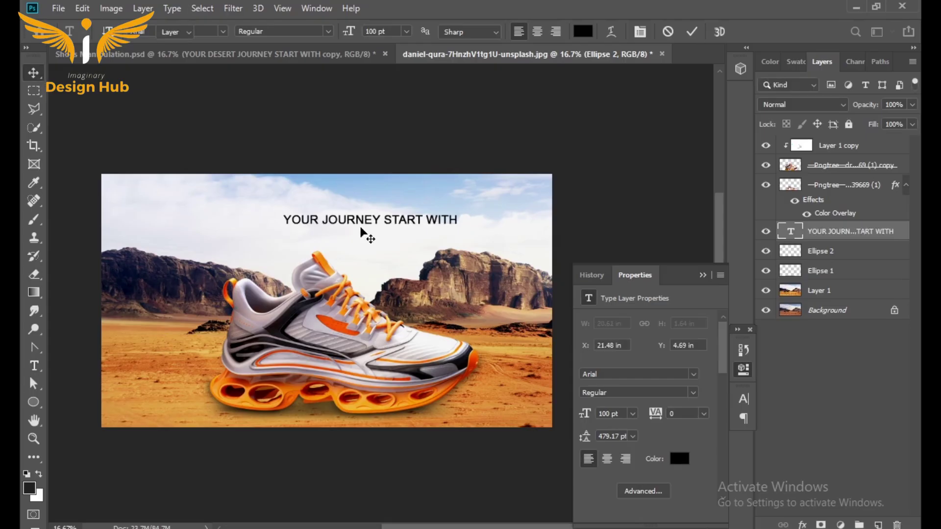
# Duplicate the text line directly below itself and change the copy's wording to "ORTOX".
pyautogui.moveTo(381, 223); pyautogui.dragTo(388, 244)
pyautogui.doubleClick(388, 238)
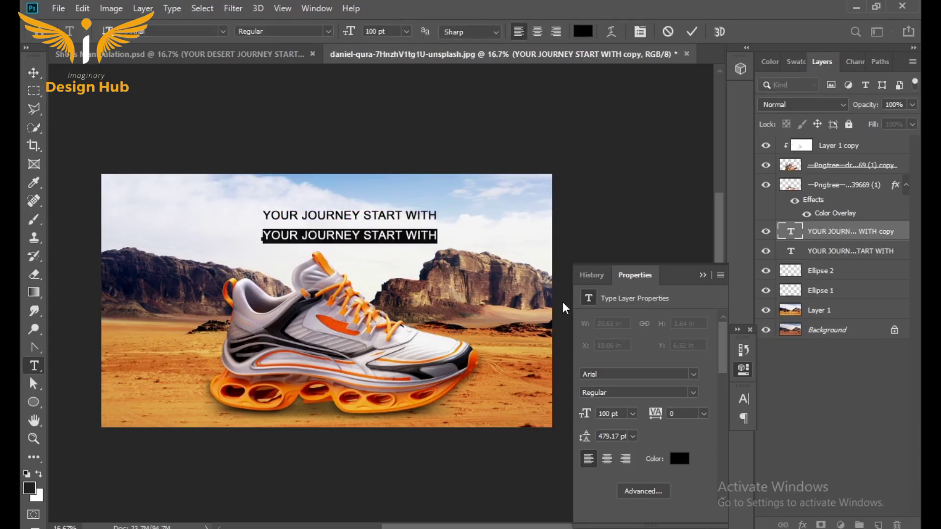
pyautogui.press('BackSpace')
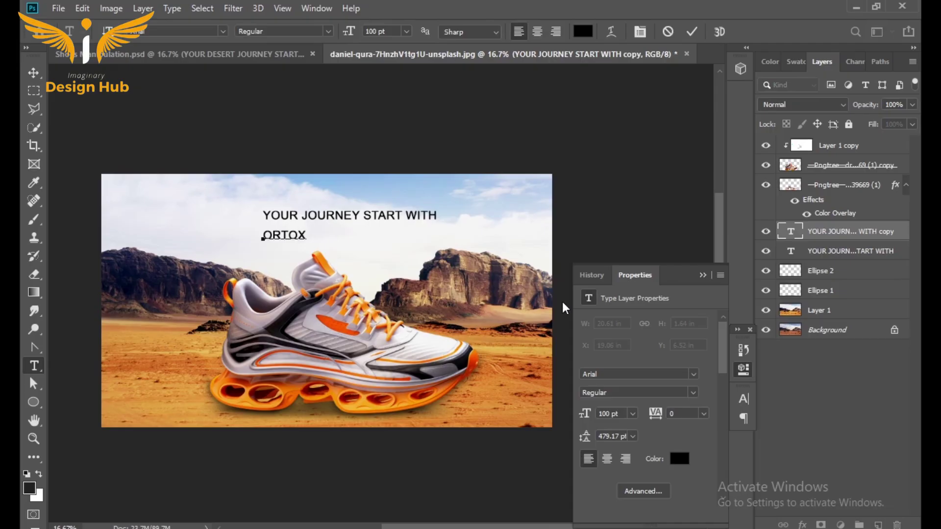
pyautogui.click(35, 74)
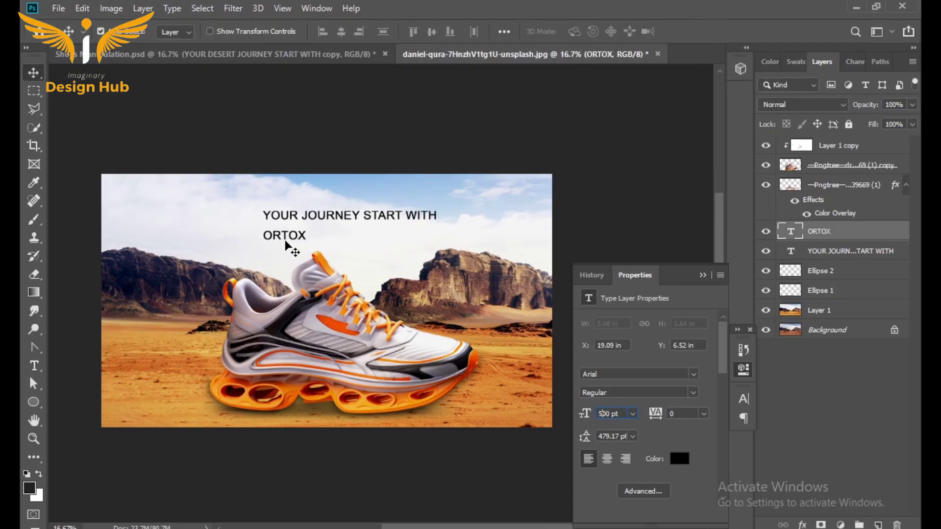
# Set the ORTOX text to 500 pt Arial Black and align its start with the line above, behind the shoe.
pyautogui.press('Return')
pyautogui.moveTo(294, 246); pyautogui.dragTo(337, 273)
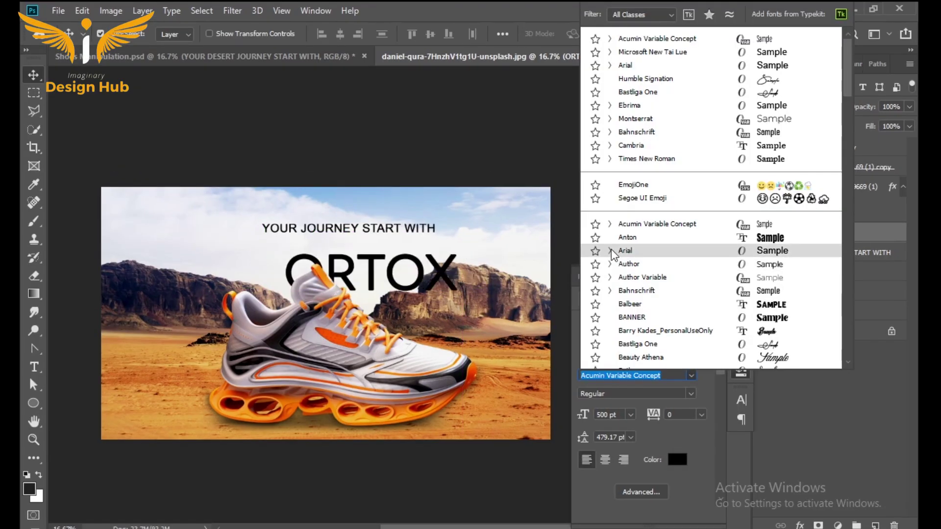
pyautogui.click(611, 252)
pyautogui.click(689, 320)
pyautogui.moveTo(471, 279); pyautogui.dragTo(443, 279)
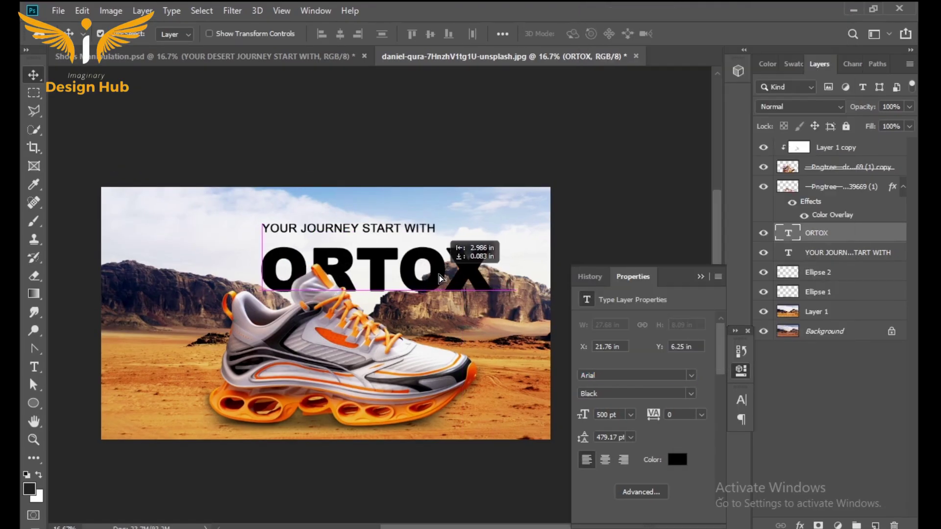
# Stretch the ORTOX text to about 110% of its width and 125% of its height.
pyautogui.hotkey('ctrl', 't')
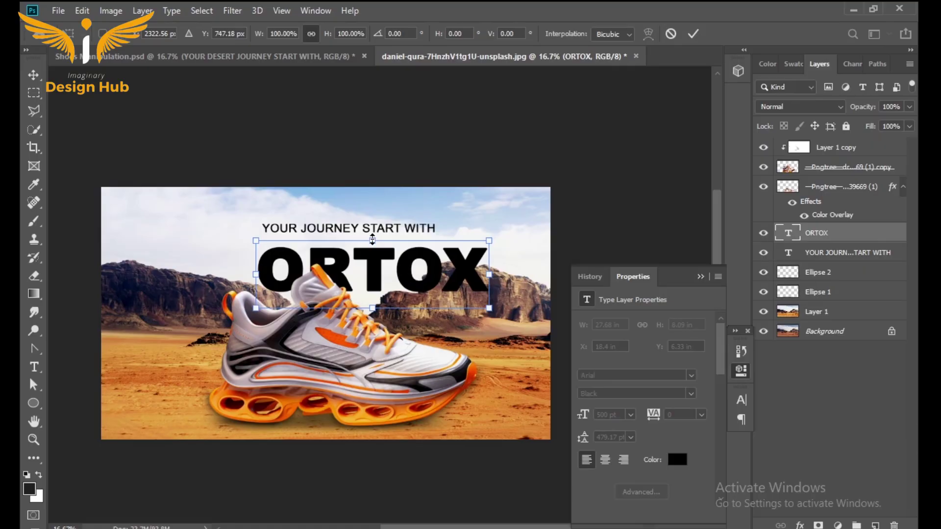
pyautogui.moveTo(372, 239); pyautogui.dragTo(373, 232)
pyautogui.moveTo(373, 309); pyautogui.dragTo(372, 313)
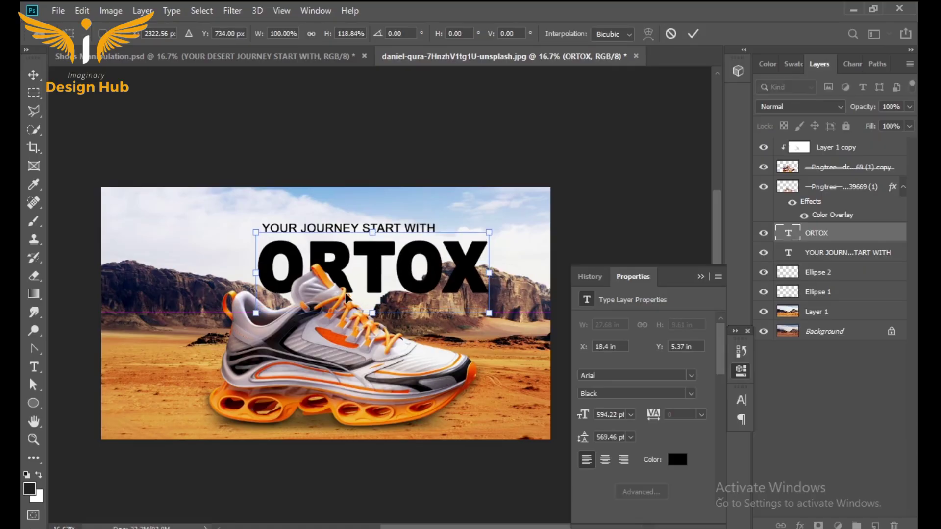
pyautogui.moveTo(256, 273); pyautogui.dragTo(247, 273)
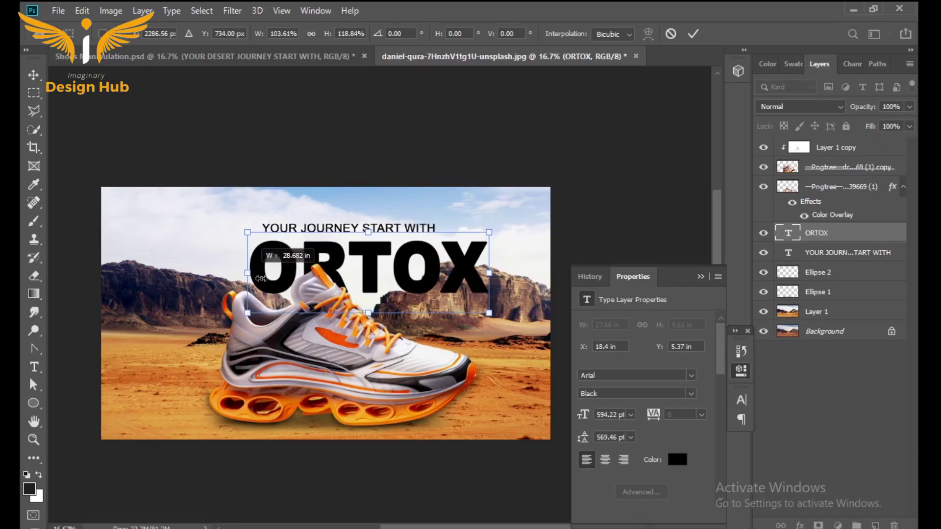
pyautogui.moveTo(489, 272)
pyautogui.mouseDown()
pyautogui.moveTo(428, 277)
pyautogui.moveTo(488, 273)
pyautogui.mouseUp()
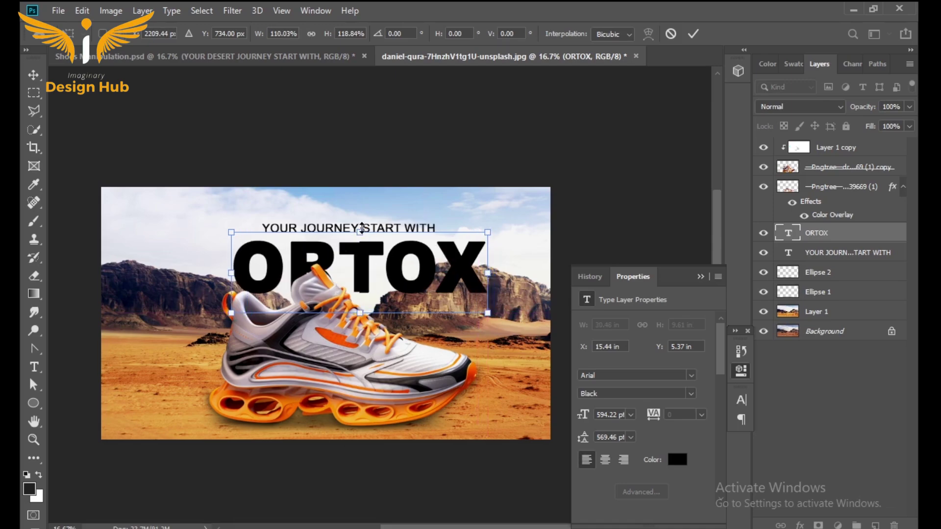
pyautogui.moveTo(362, 229); pyautogui.dragTo(361, 225)
# Nudge the stretched ORTOX text into place centred beneath the smaller text line and apply the transform.
pyautogui.moveTo(271, 283); pyautogui.dragTo(271, 287)
pyautogui.press('Left')
pyautogui.press('Left')
pyautogui.press('Left')
pyautogui.press('Left')
pyautogui.press('Left')
pyautogui.press('Left')
pyautogui.press('Left')
pyautogui.press('Left')
pyautogui.press('Left')
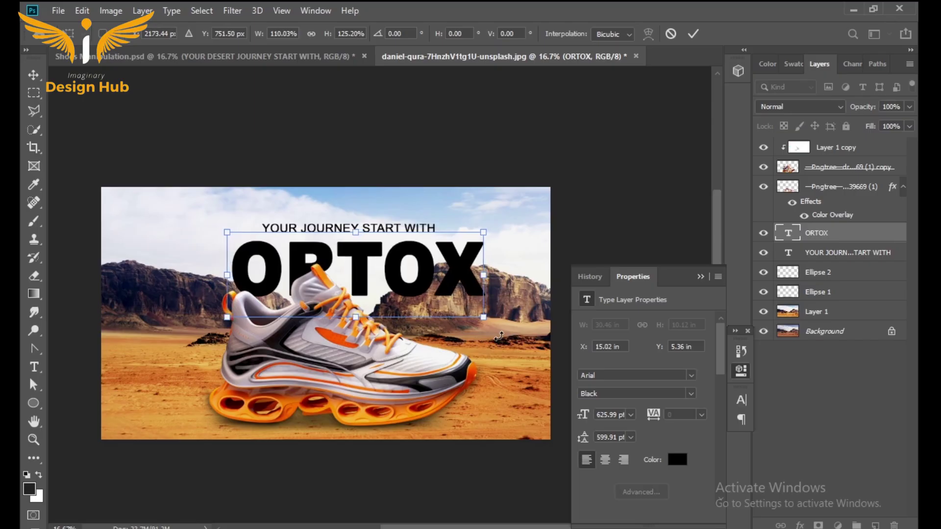
pyautogui.hotkey('shift', 'Up')
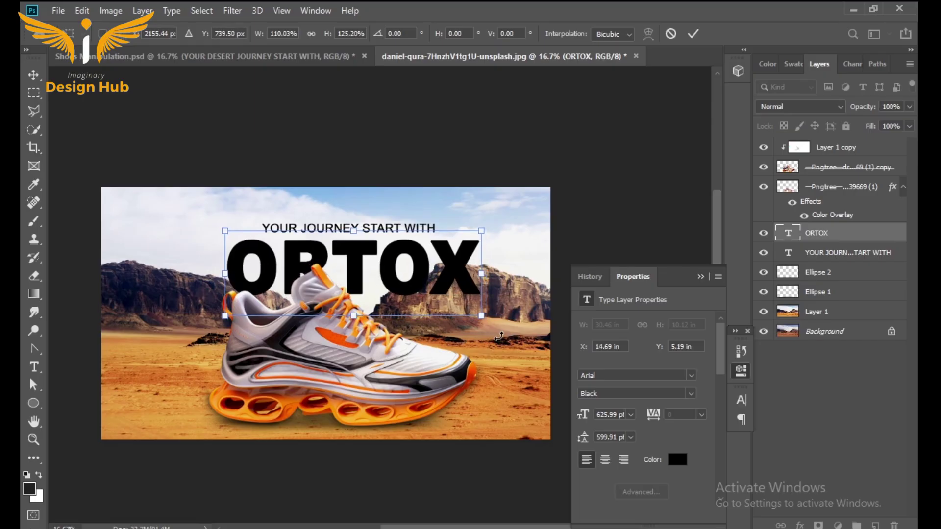
pyautogui.press('Left')
pyautogui.press('Return')
# Rasterize the ORTOX text layer and set the eraser brush to 400 px with 44% hardness.
pyautogui.press('z')
pyautogui.click(417, 280)
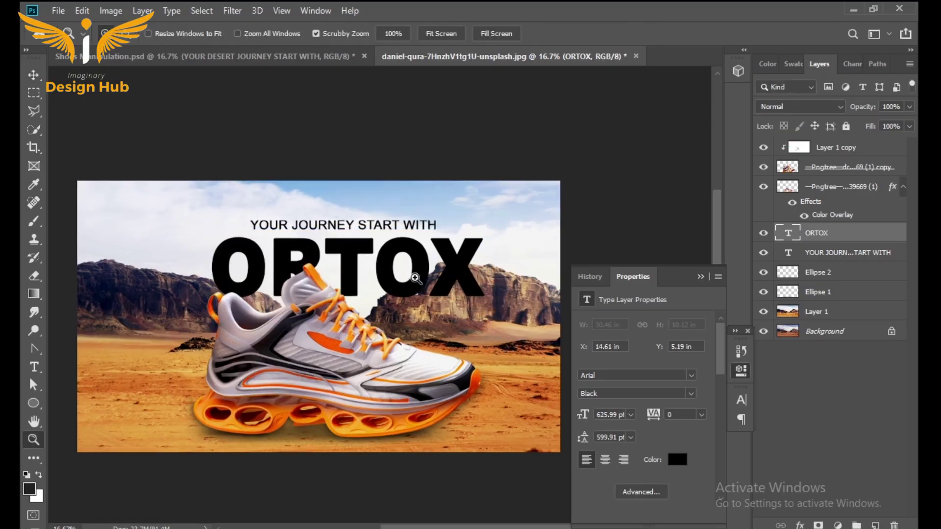
pyautogui.press('v')
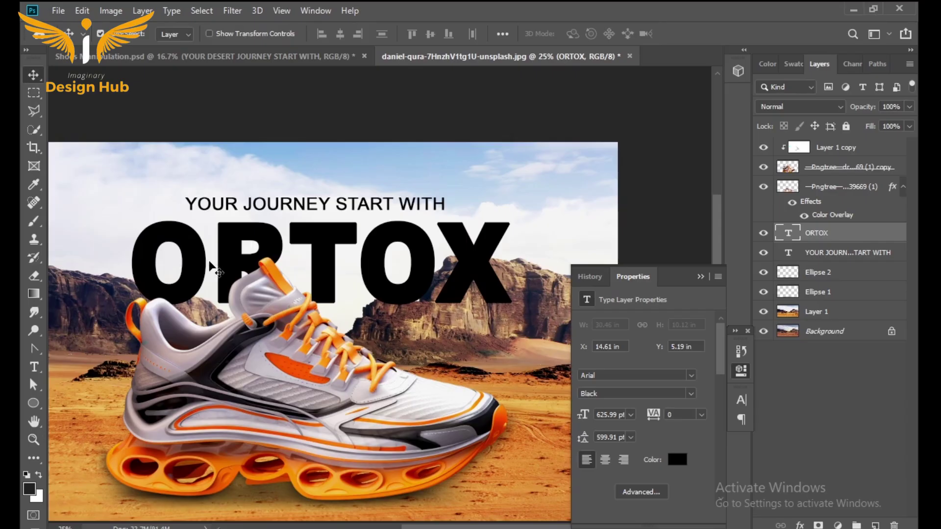
pyautogui.click(34, 277)
pyautogui.click(225, 268)
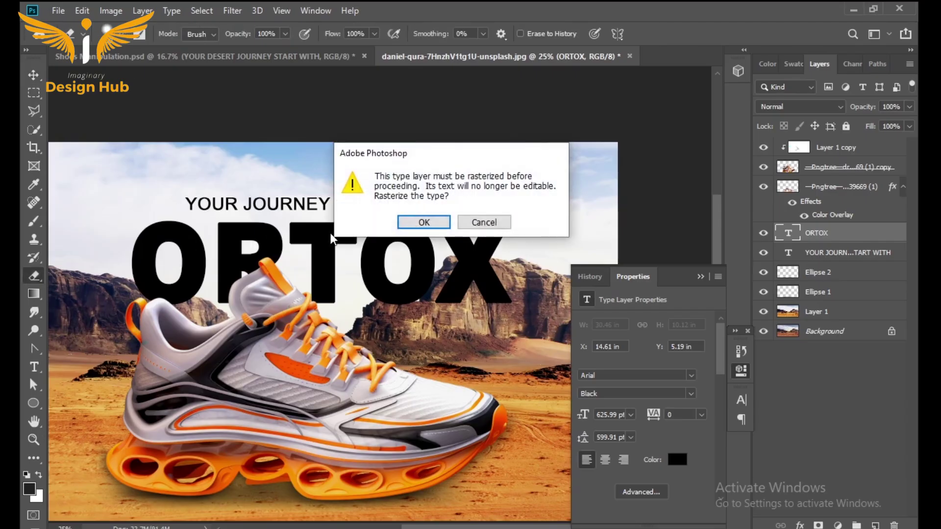
pyautogui.click(422, 220)
pyautogui.click(130, 42)
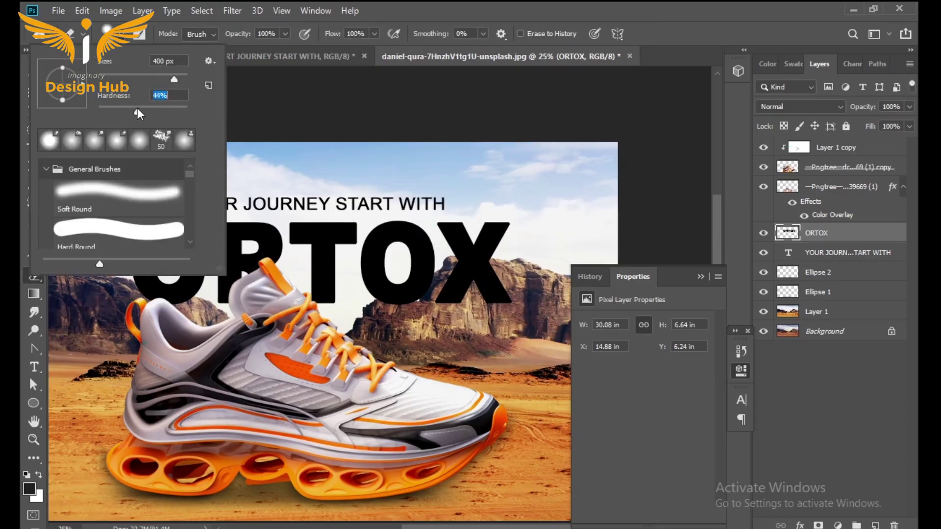
pyautogui.press('Return')
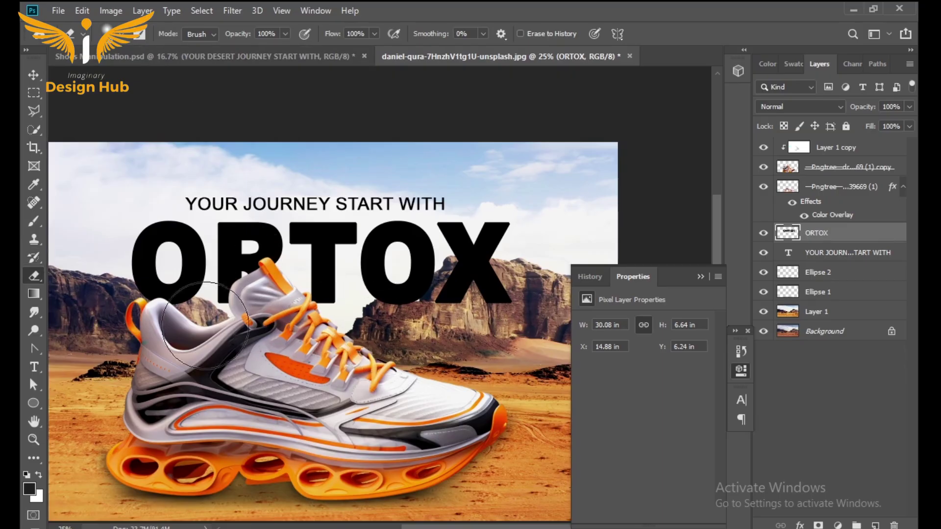
# Erase along the lower part of the ORTOX letters so they fade out behind the shoe.
pyautogui.scroll(1, 177, 337)
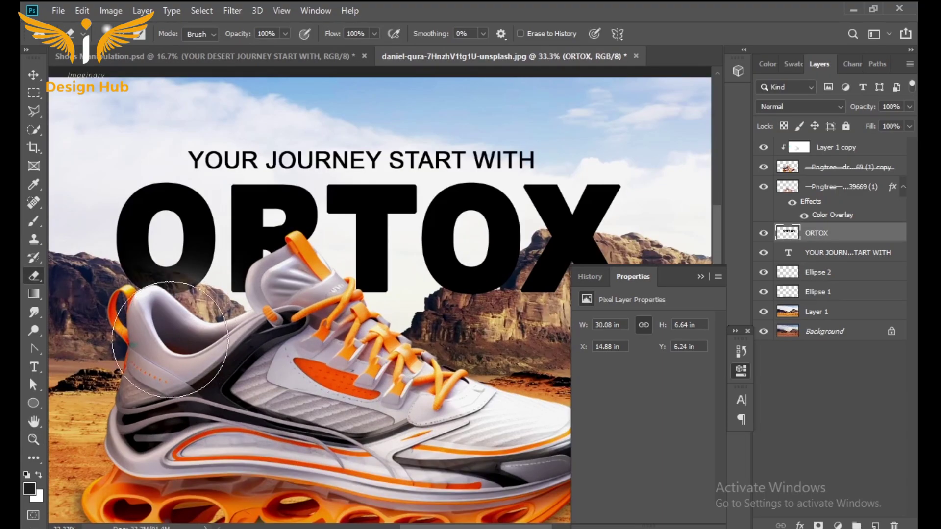
pyautogui.moveTo(158, 338)
pyautogui.mouseDown()
pyautogui.moveTo(395, 285)
pyautogui.moveTo(413, 352)
pyautogui.moveTo(266, 325)
pyautogui.moveTo(299, 294)
pyautogui.moveTo(345, 322)
pyautogui.moveTo(373, 289)
pyautogui.moveTo(431, 274)
pyautogui.moveTo(453, 285)
pyautogui.moveTo(370, 317)
pyautogui.mouseUp()
pyautogui.moveTo(335, 349); pyautogui.dragTo(457, 342)
pyautogui.moveTo(351, 308); pyautogui.dragTo(346, 290)
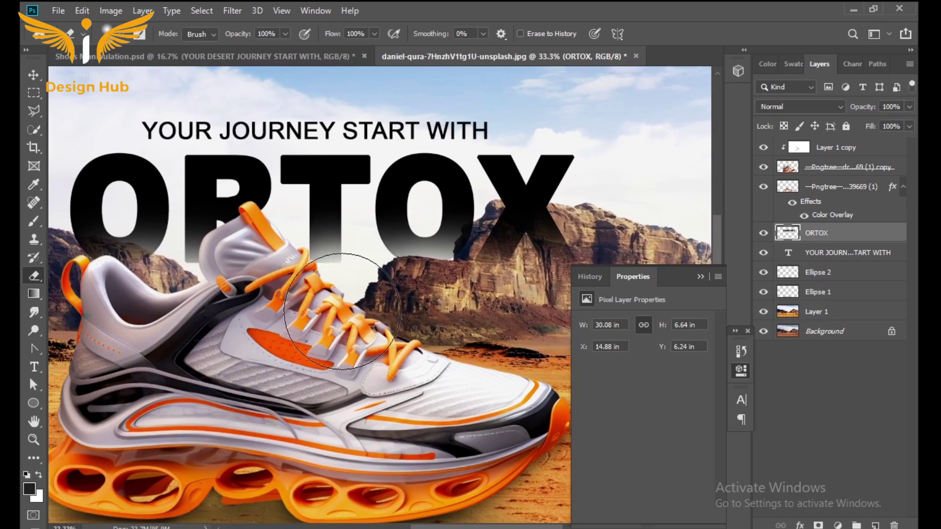
pyautogui.moveTo(229, 331)
pyautogui.mouseDown()
pyautogui.moveTo(330, 343)
pyautogui.moveTo(306, 314)
pyautogui.moveTo(299, 321)
pyautogui.moveTo(209, 294)
pyautogui.moveTo(229, 318)
pyautogui.mouseUp()
# Soften the eraser brush to 15% hardness and reduce its size for finer erasing.
pyautogui.click(118, 38)
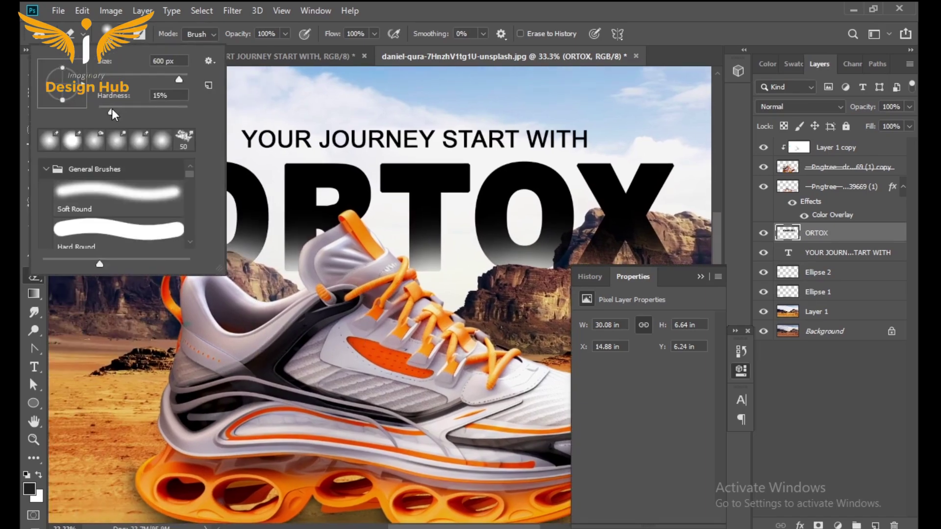
pyautogui.click(139, 339)
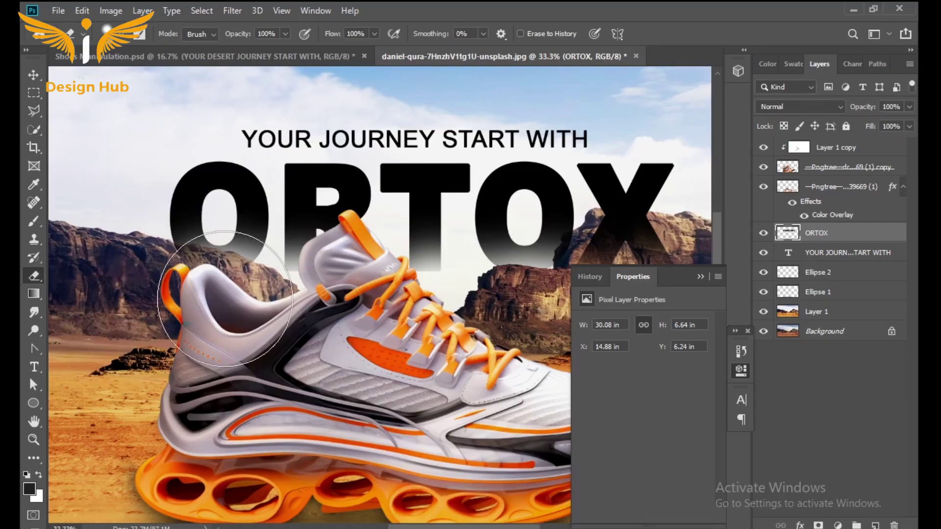
pyautogui.press('[')
pyautogui.press('[')
pyautogui.press('[')
pyautogui.press('[')
pyautogui.press('[')
pyautogui.press('[')
# Erase the remaining bottom edges of the ORTOX letters around the shoe's tongue and laces with the small soft brush.
pyautogui.scroll(2, 208, 277)
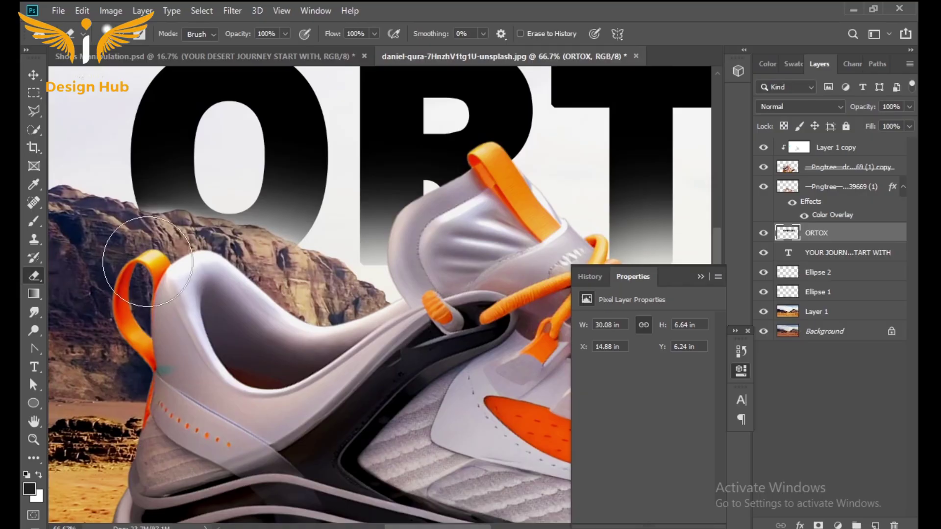
pyautogui.hscroll(3, 275, 281)
pyautogui.hscroll(10, 370, 288)
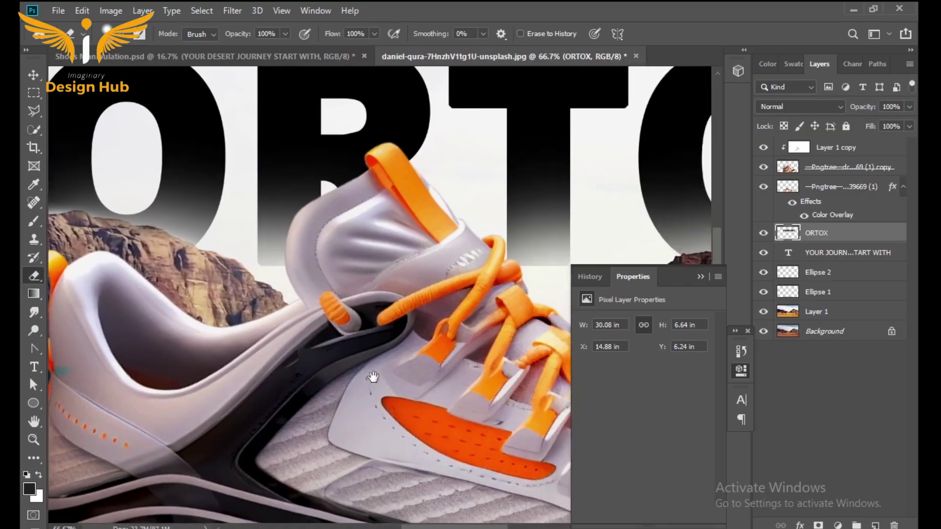
pyautogui.moveTo(392, 278)
pyautogui.mouseDown()
pyautogui.moveTo(468, 285)
pyautogui.moveTo(391, 285)
pyautogui.moveTo(384, 276)
pyautogui.moveTo(444, 284)
pyautogui.moveTo(196, 294)
pyautogui.mouseUp()
pyautogui.press('z')
pyautogui.keyDown('alt'); pyautogui.click(268, 291); pyautogui.keyUp('alt')
pyautogui.keyDown('alt'); pyautogui.click(263, 269); pyautogui.keyUp('alt')
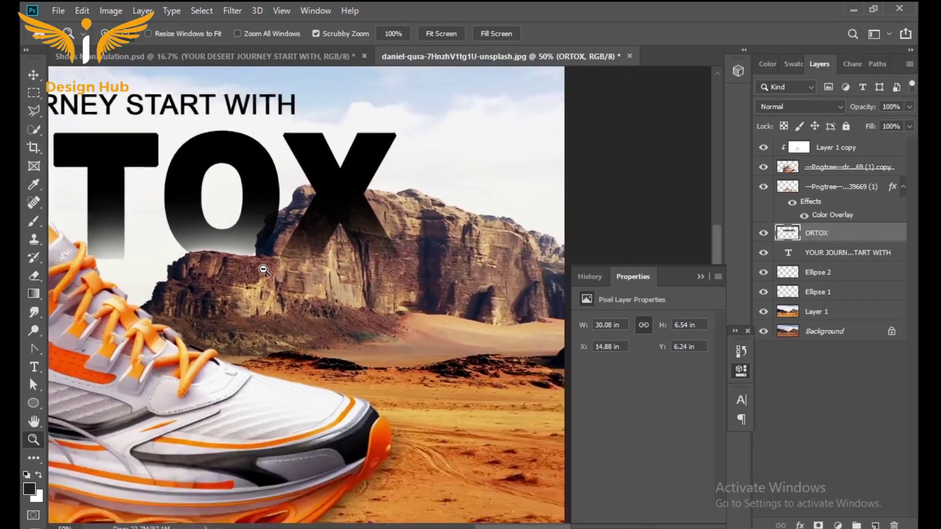
pyautogui.keyDown('alt'); pyautogui.click(263, 269); pyautogui.keyUp('alt')
pyautogui.keyDown('alt'); pyautogui.click(292, 283); pyautogui.keyUp('alt')
pyautogui.click(380, 258)
pyautogui.scroll(-1, 383, 259)
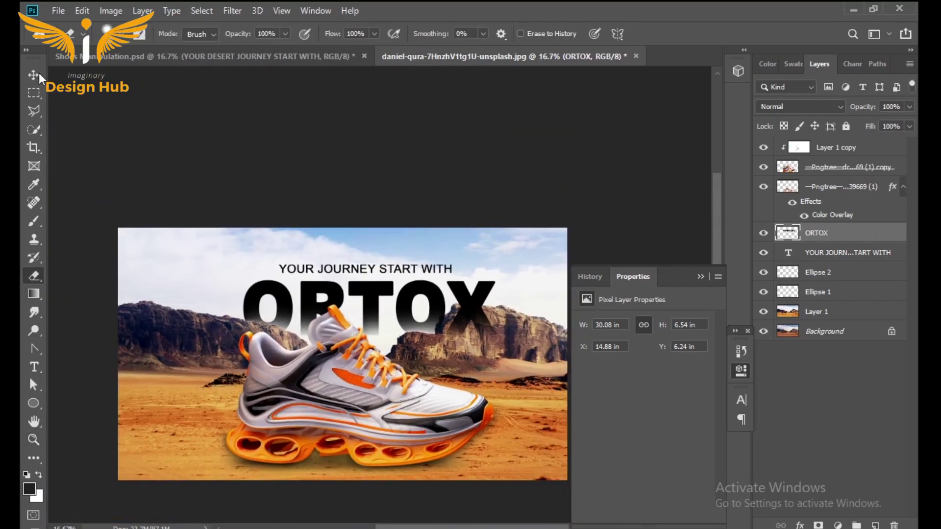
# Enlarge the YOUR JOURNEY START WITH line to 140 pt and centre it above the ORTOX headline.
pyautogui.click(33, 75)
pyautogui.click(409, 273)
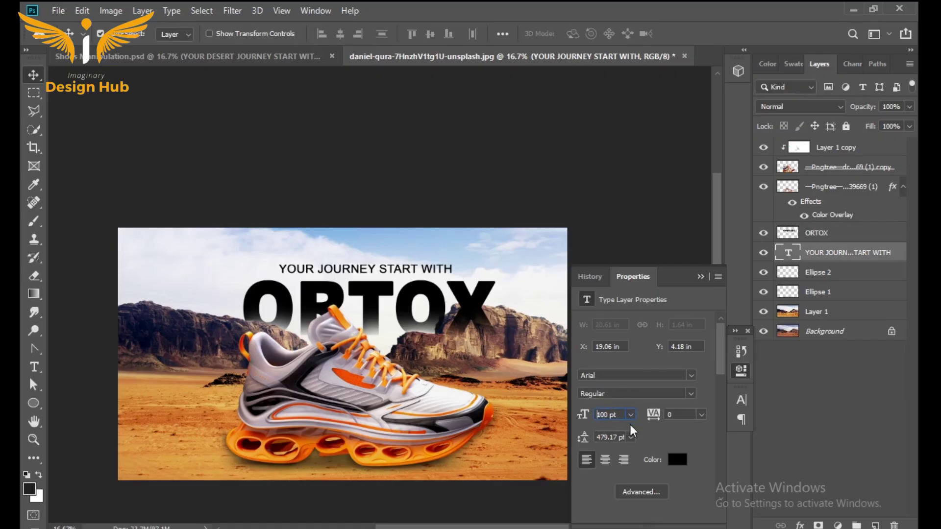
pyautogui.moveTo(634, 422); pyautogui.dragTo(711, 420)
pyautogui.press('Return')
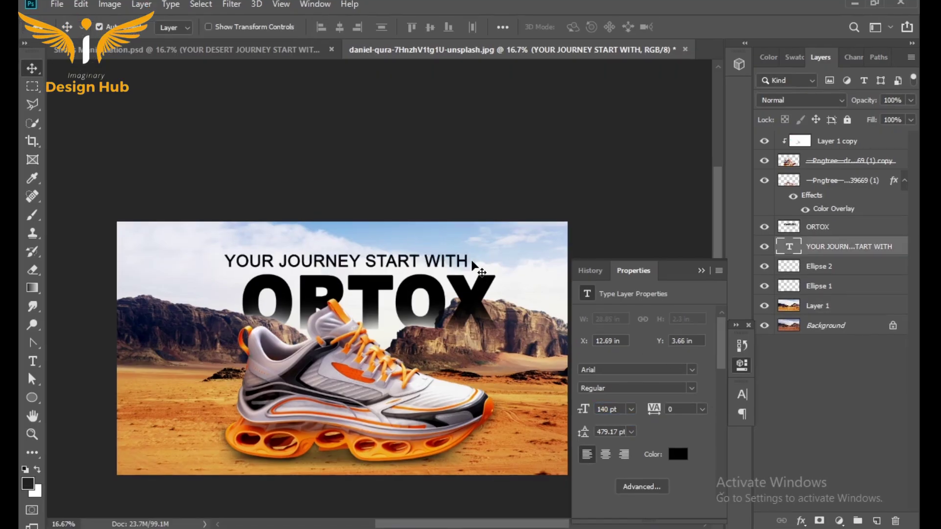
pyautogui.moveTo(318, 263); pyautogui.dragTo(340, 263)
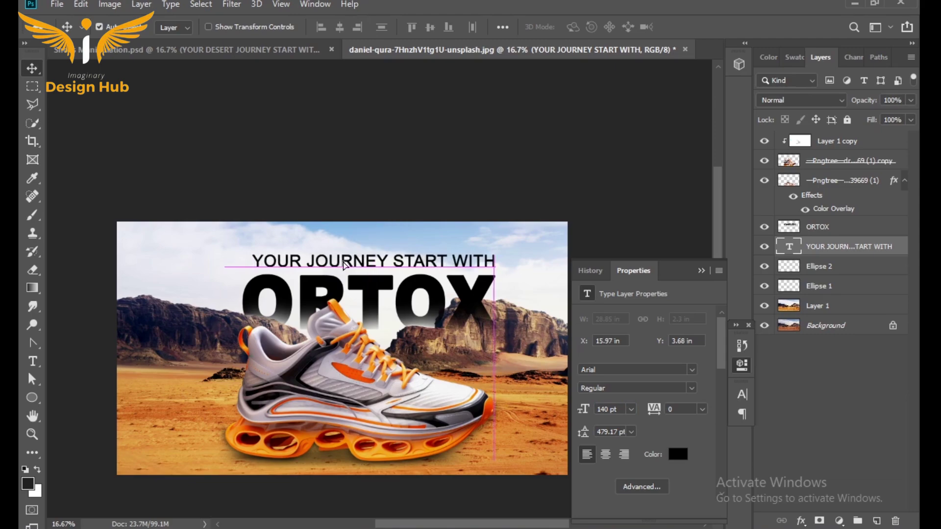
pyautogui.click(586, 454)
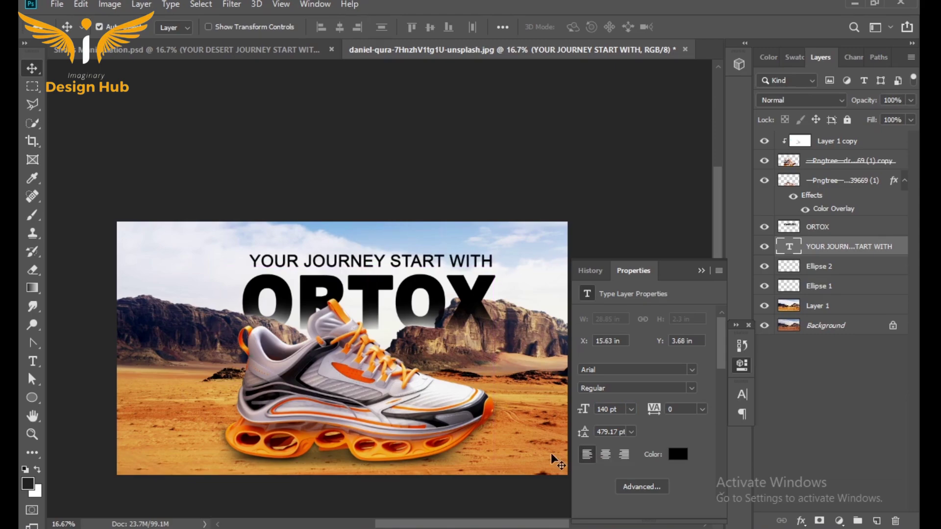
pyautogui.press('z')
pyautogui.keyDown('alt'); pyautogui.click(382, 349); pyautogui.keyUp('alt')
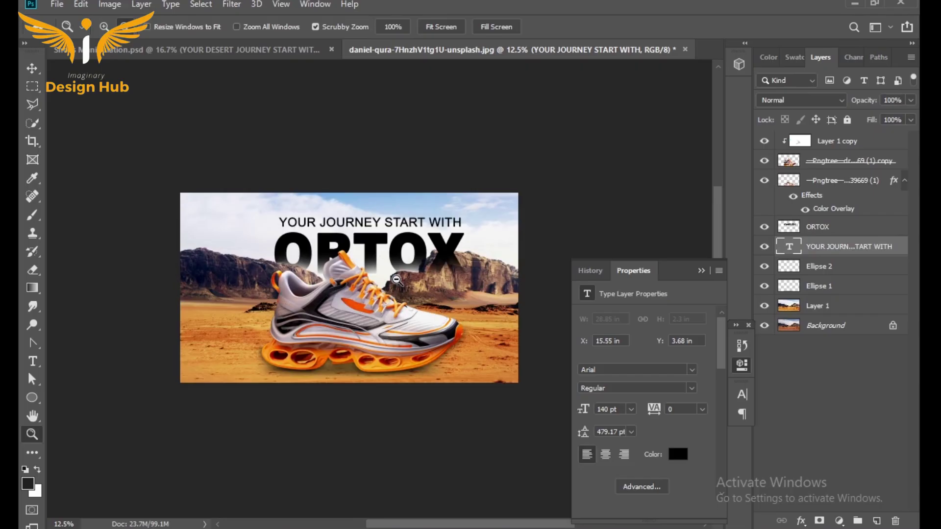
pyautogui.click(399, 280)
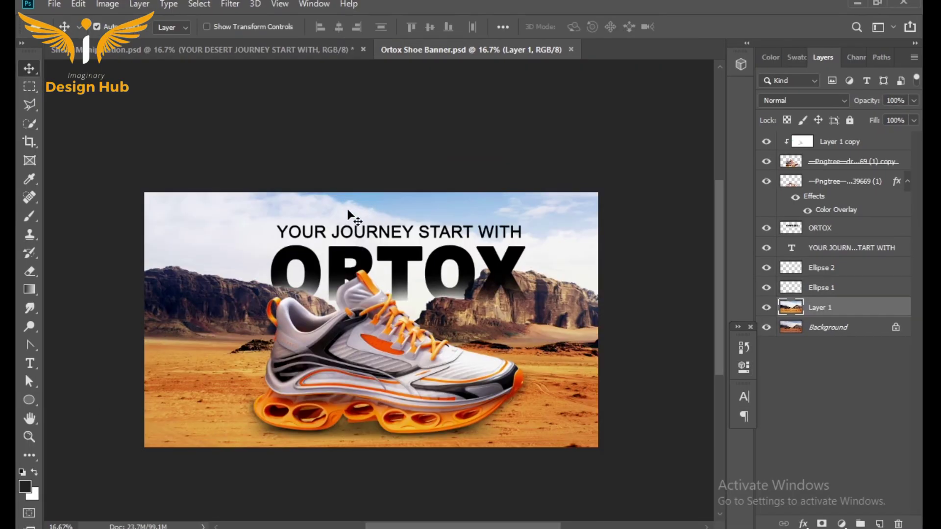
# Apply a Color Balance adjustment to the flattened banner, shifting the midtones' Cyan–Red level to -16.
pyautogui.click(104, 5)
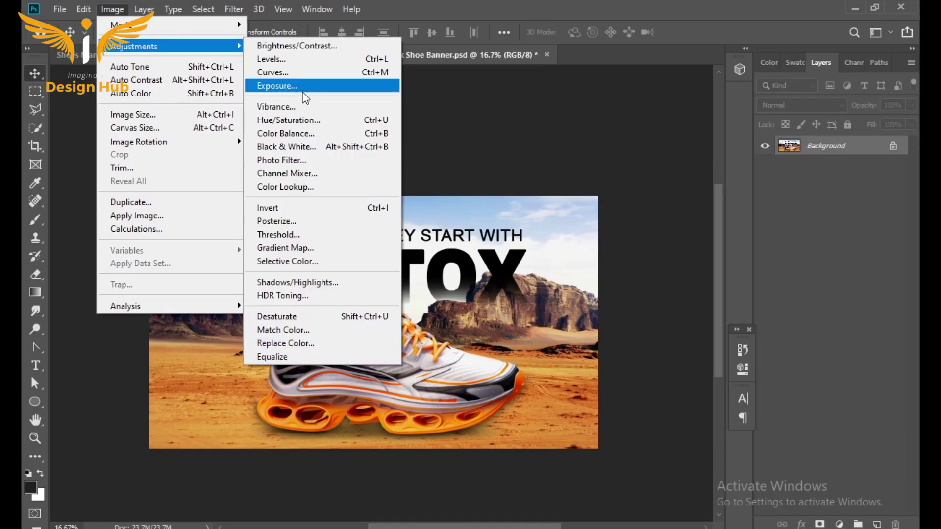
pyautogui.click(299, 134)
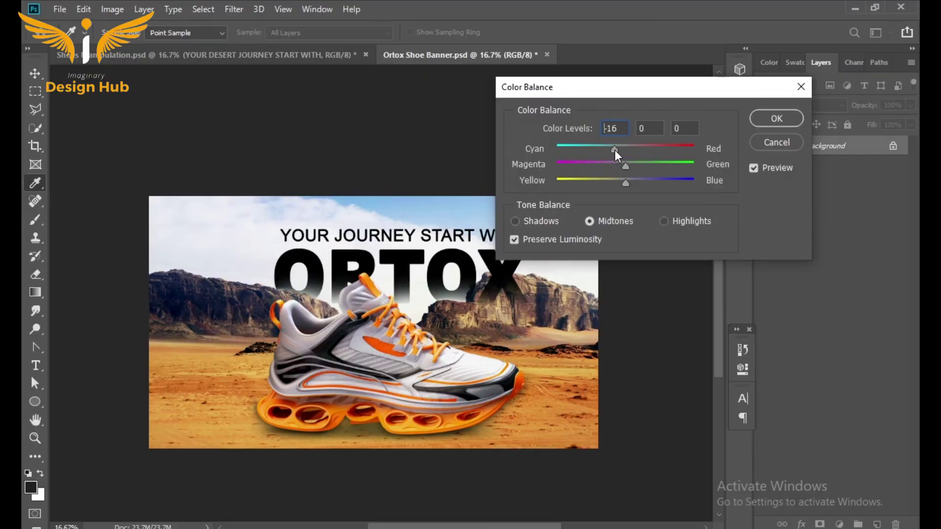
pyautogui.click(774, 117)
pyautogui.press('v')
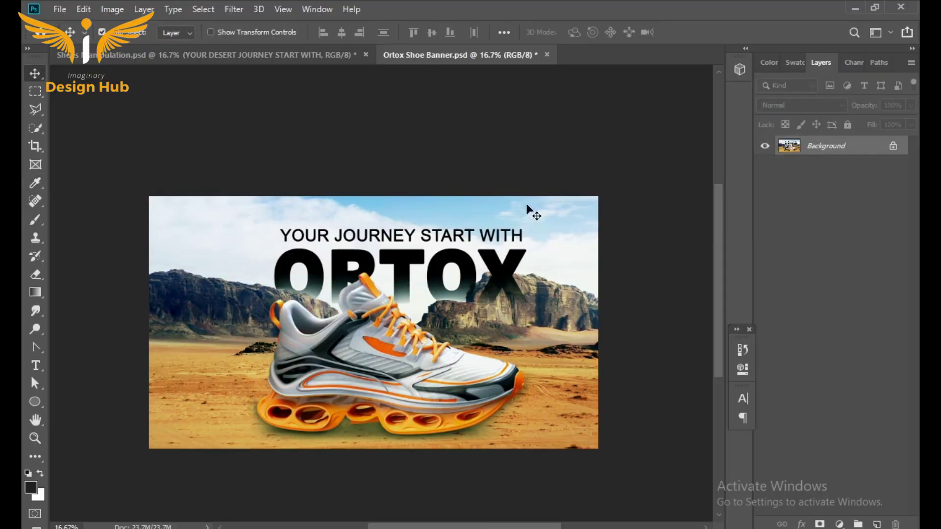
# Apply Auto Tone to the flattened banner image.
pyautogui.press('z')
pyautogui.keyDown('alt'); pyautogui.click(492, 348); pyautogui.keyUp('alt')
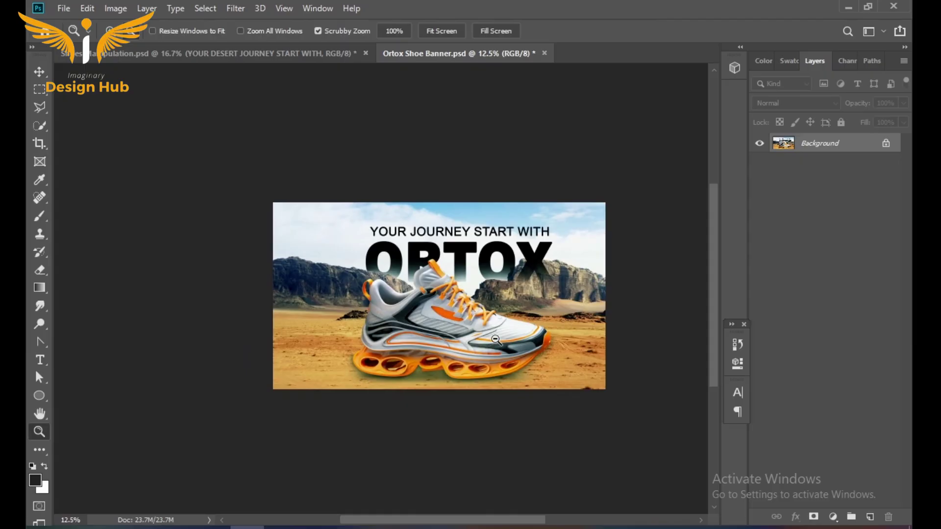
pyautogui.click(496, 337)
pyautogui.press('v')
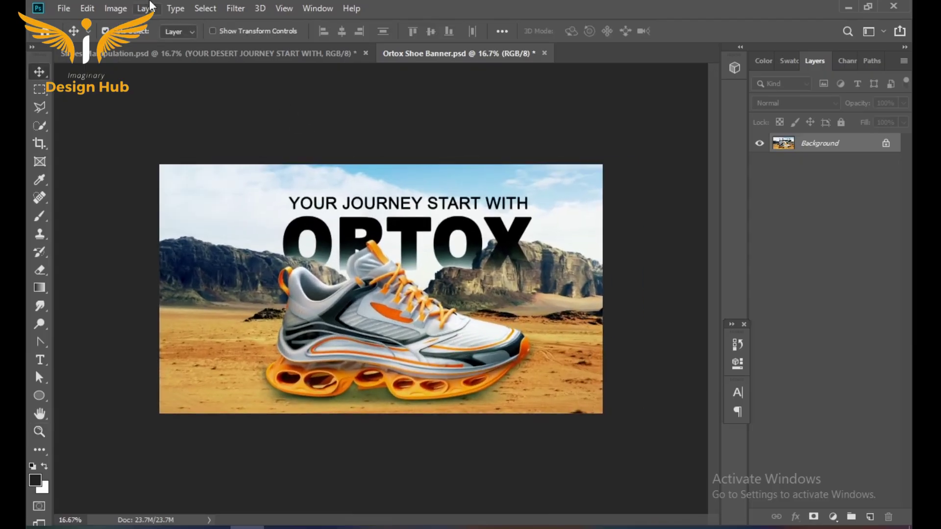
pyautogui.click(121, 9)
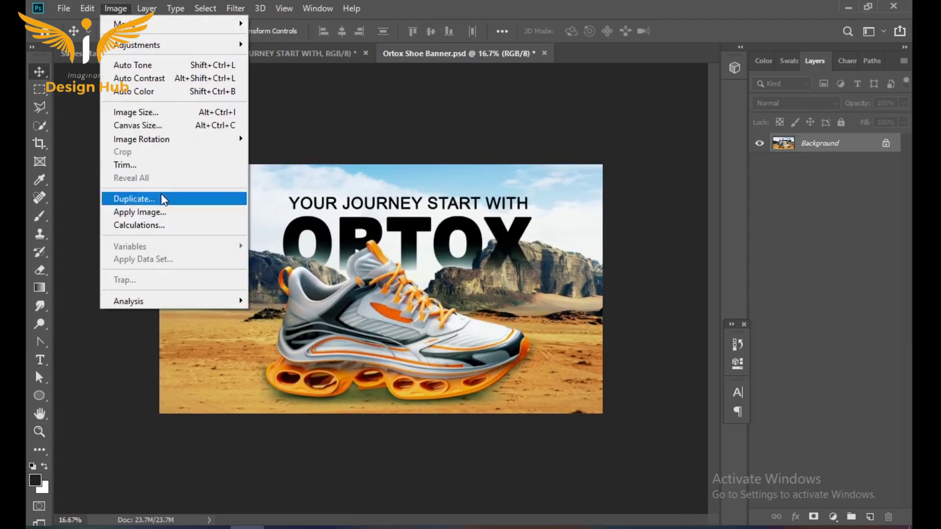
pyautogui.click(174, 66)
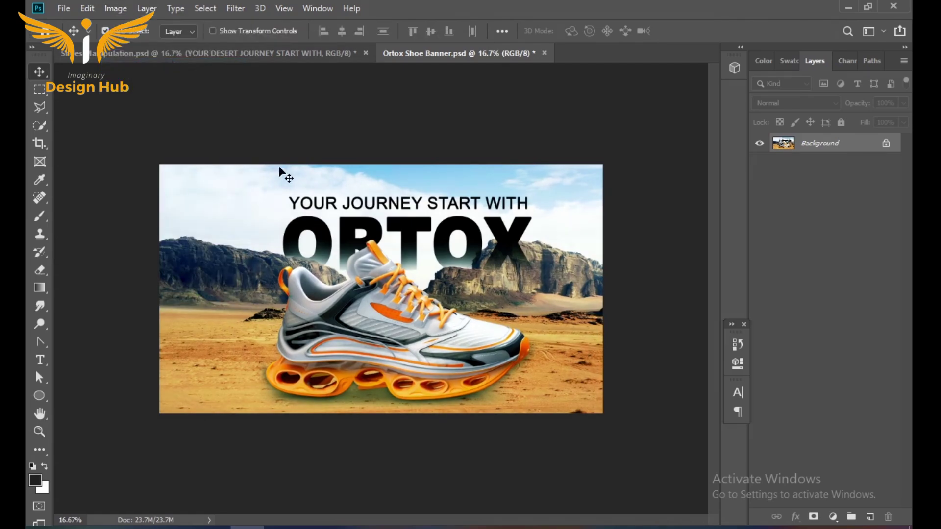